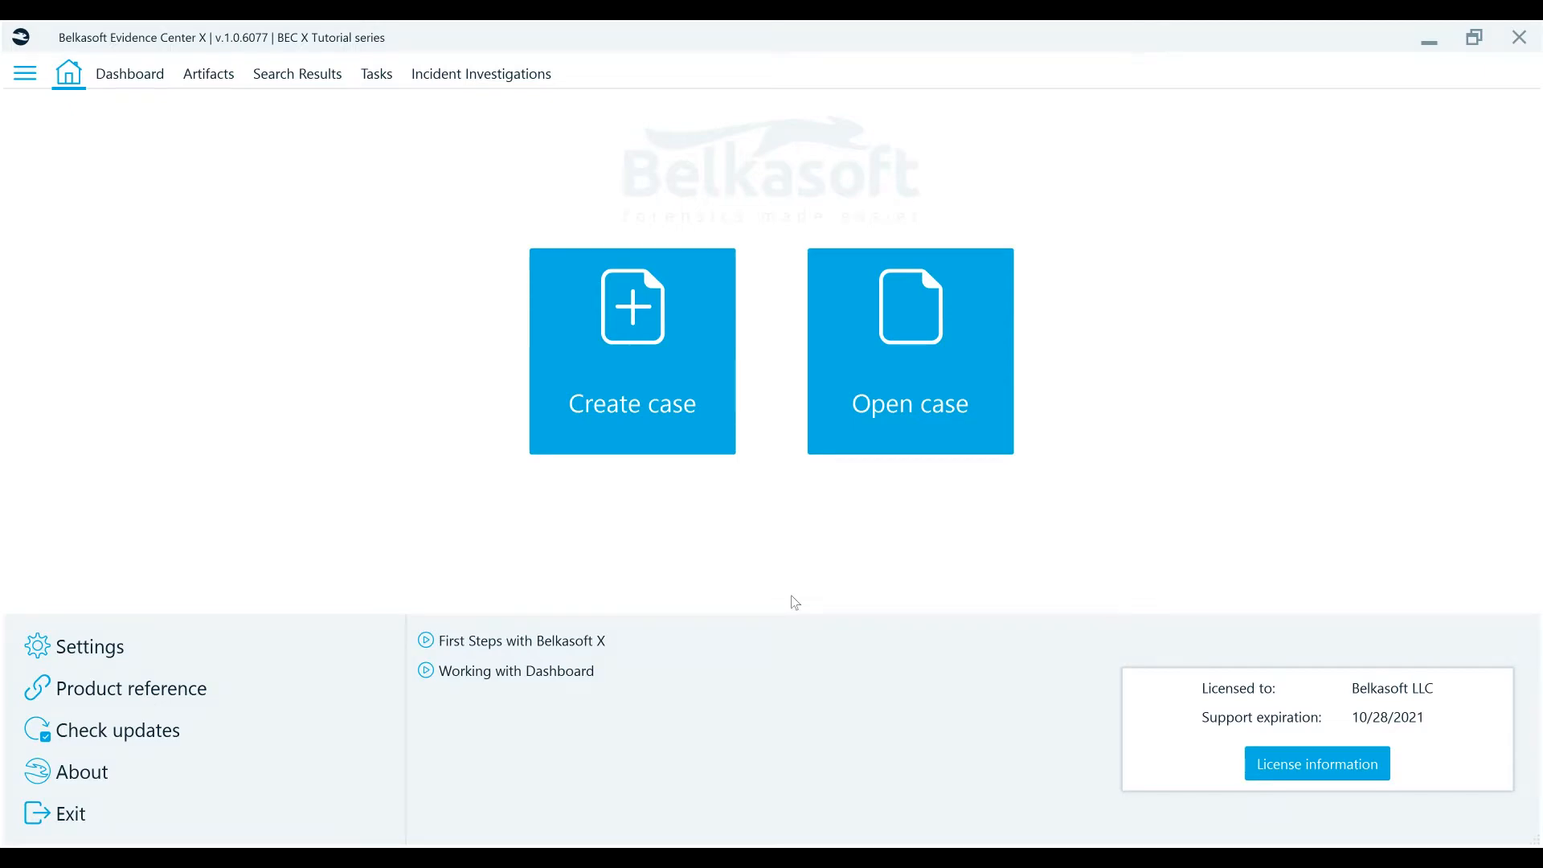
- Browse the Artifacts, Search Results and Incident Investigations views, then return to the home screen
left_click(214, 78)
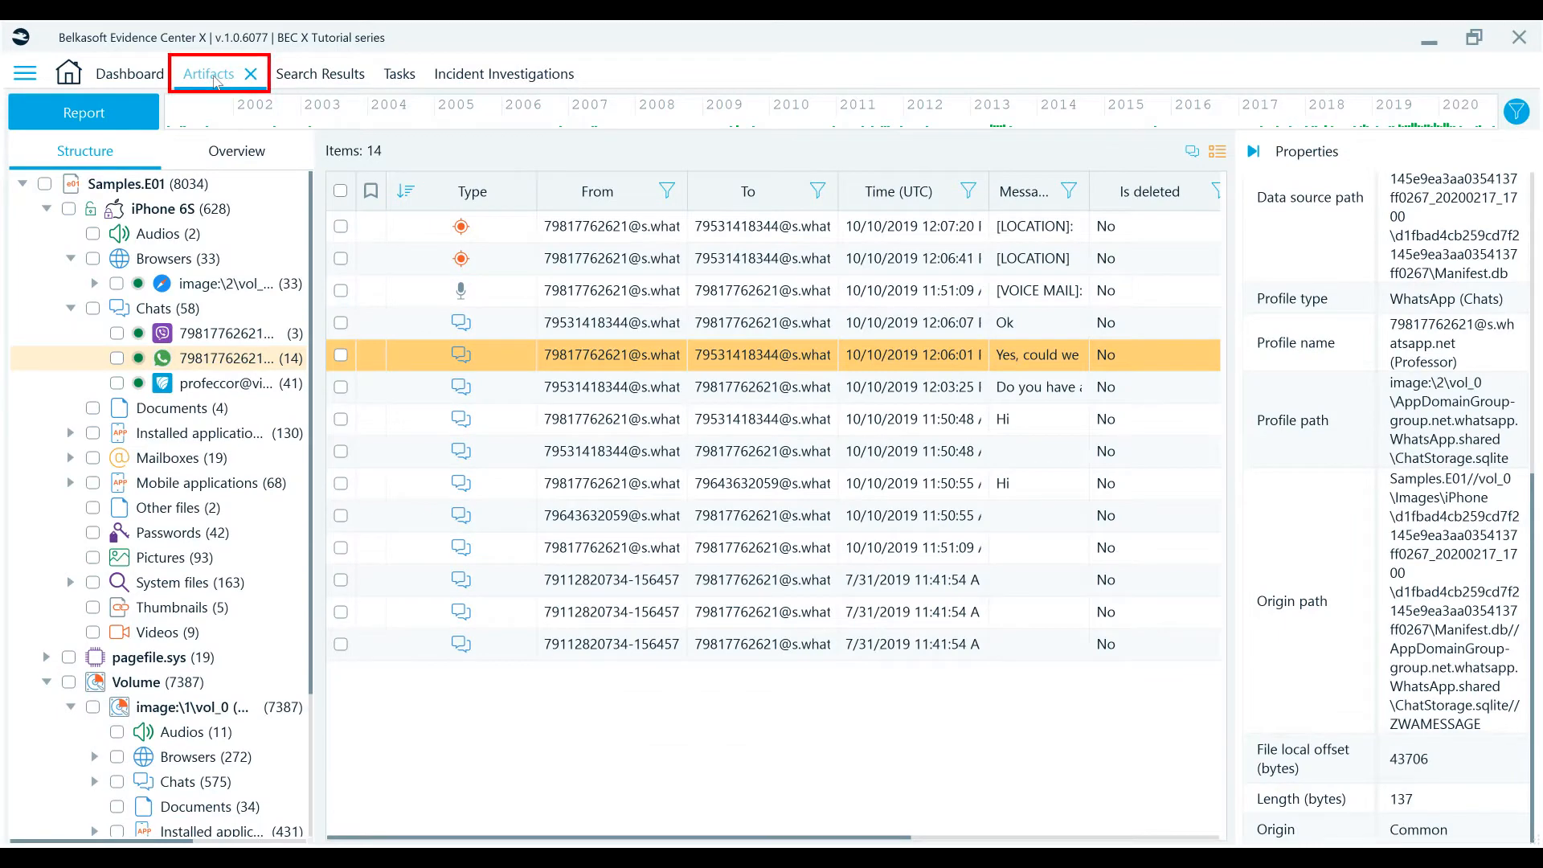
left_click(320, 81)
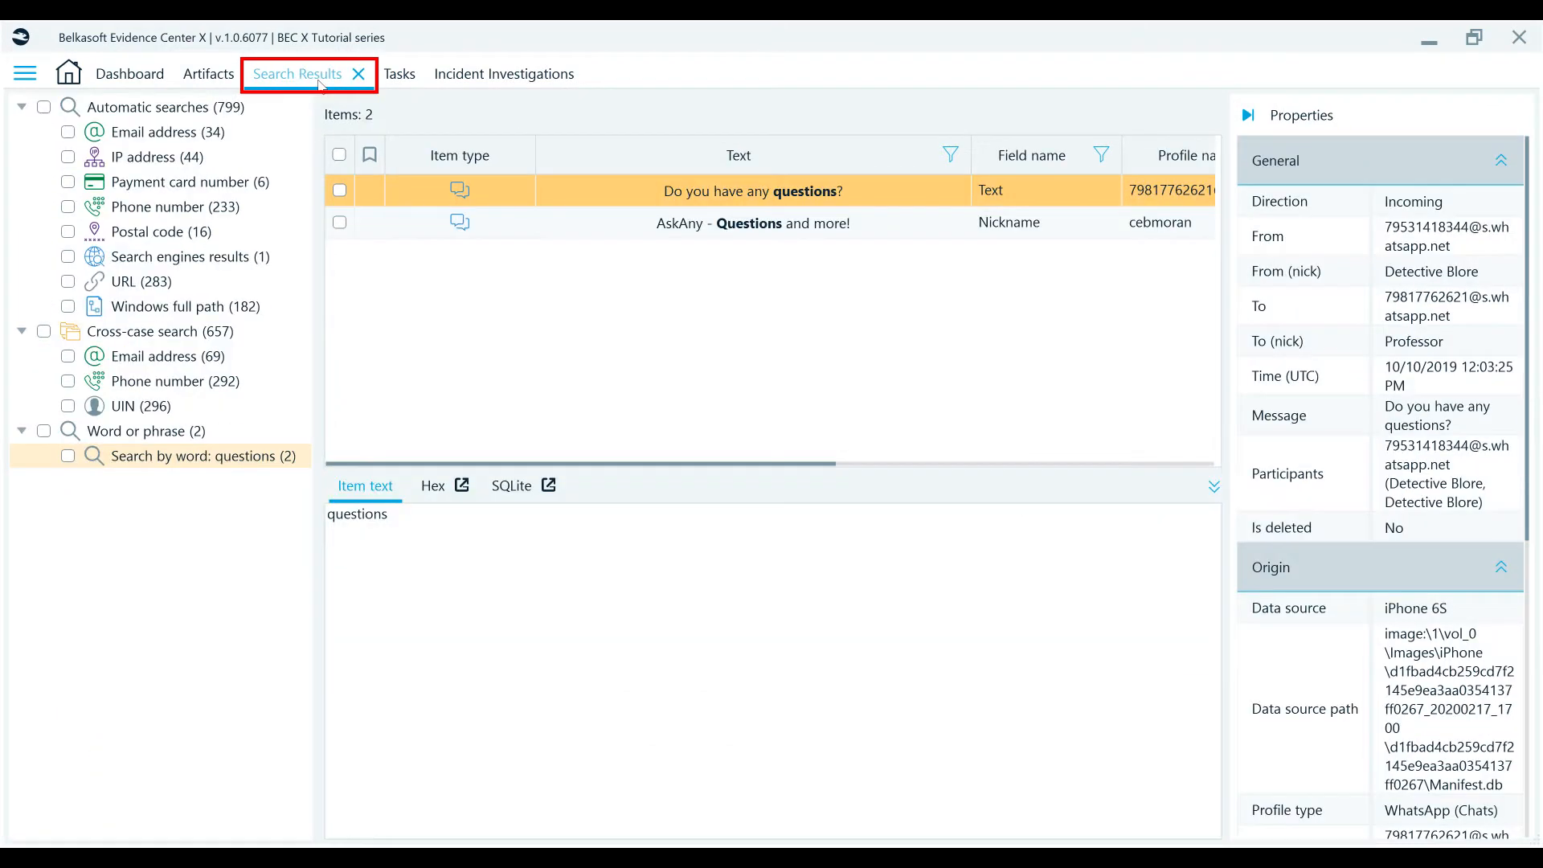
left_click(486, 74)
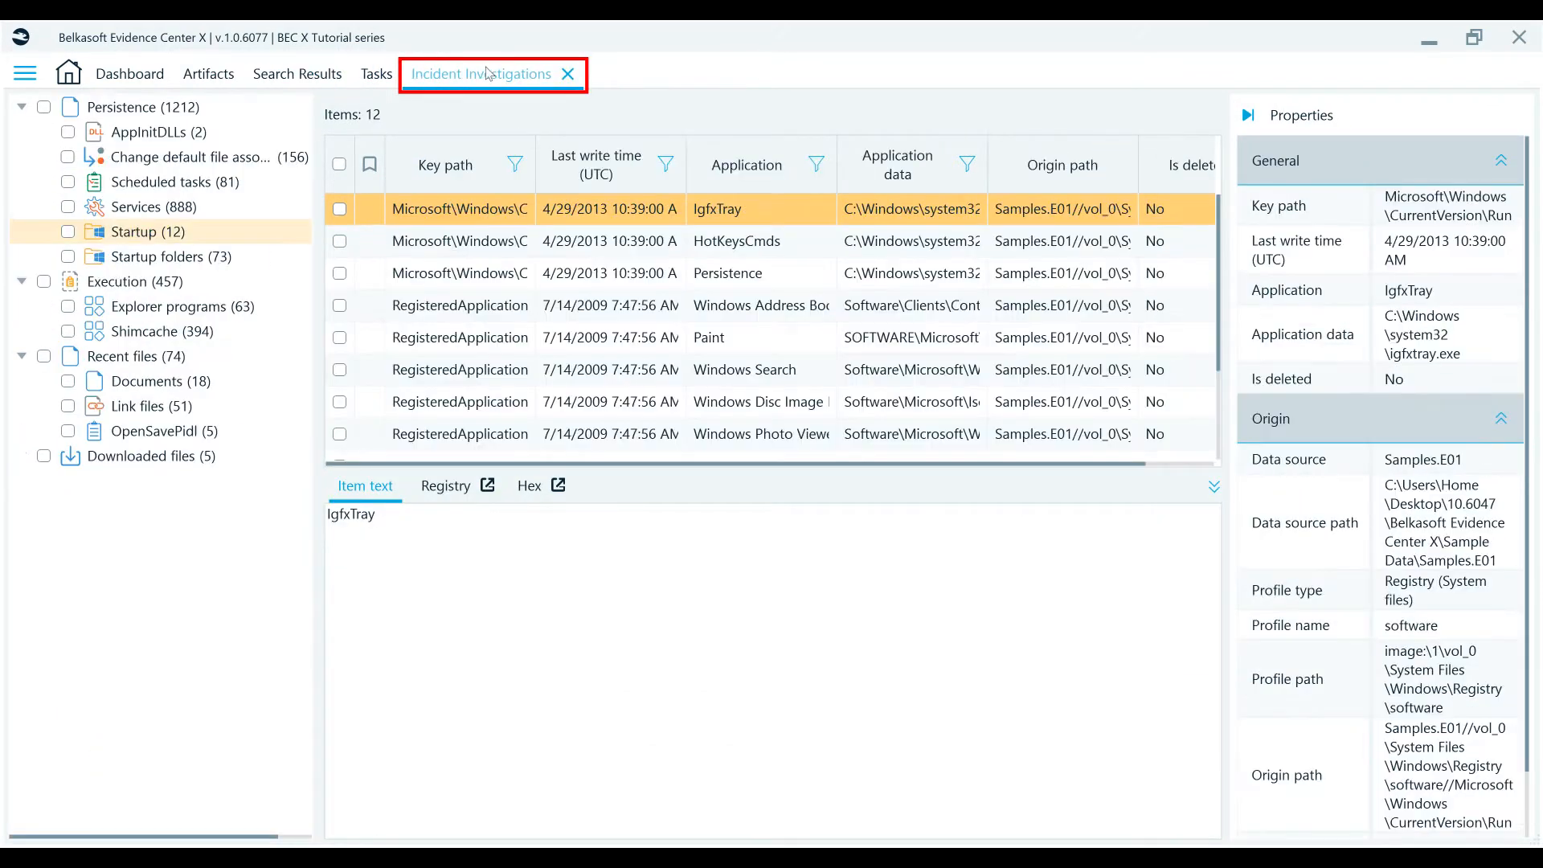
left_click(70, 83)
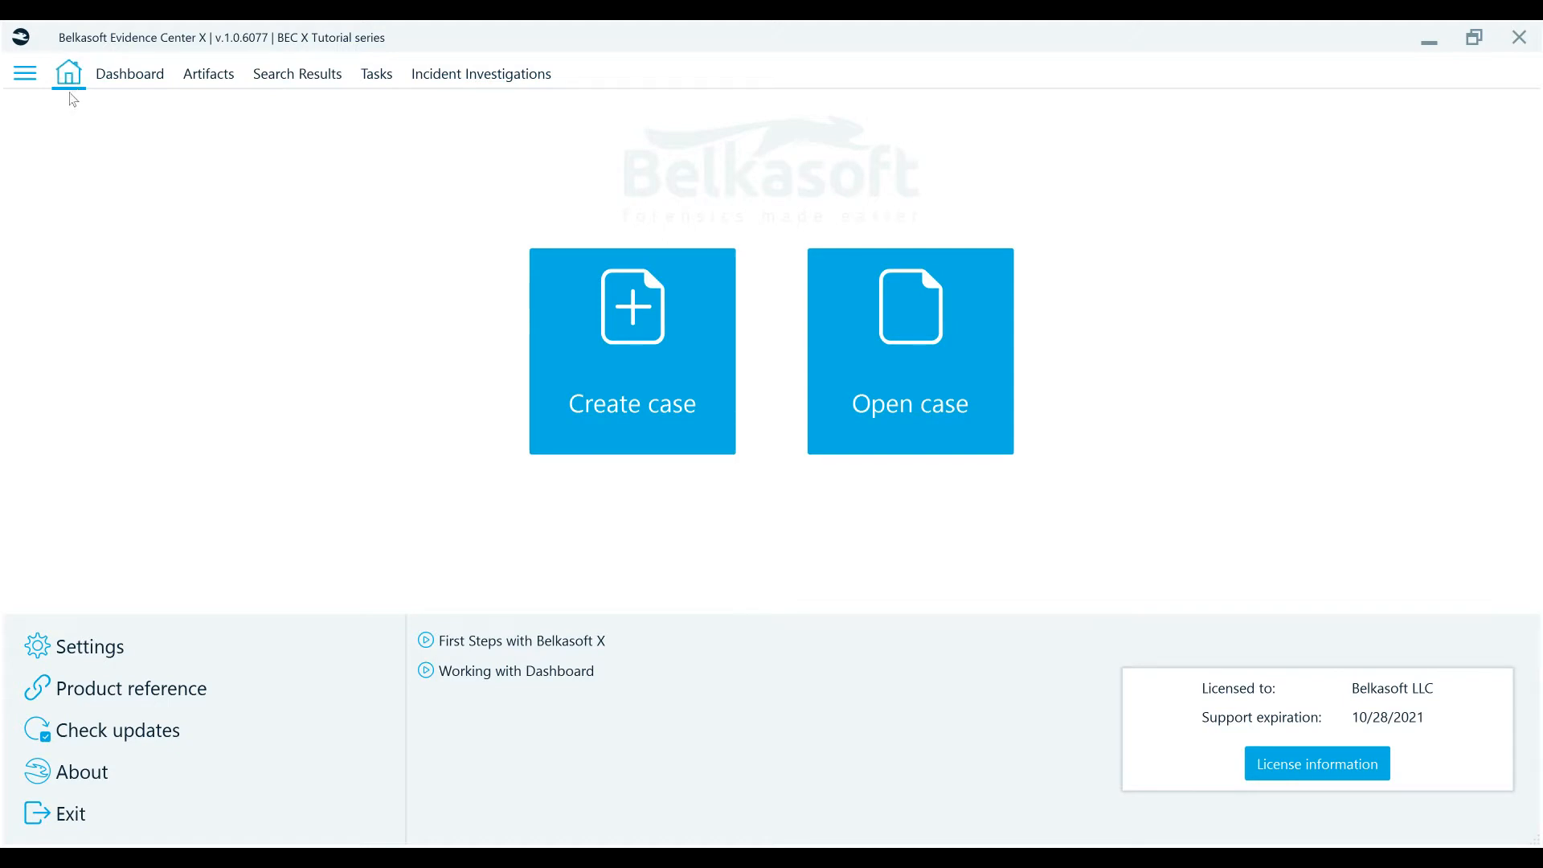
- Rename the Harrasment bookmark category to Tutorials in the bookmark settings and apply the change
left_click(78, 639)
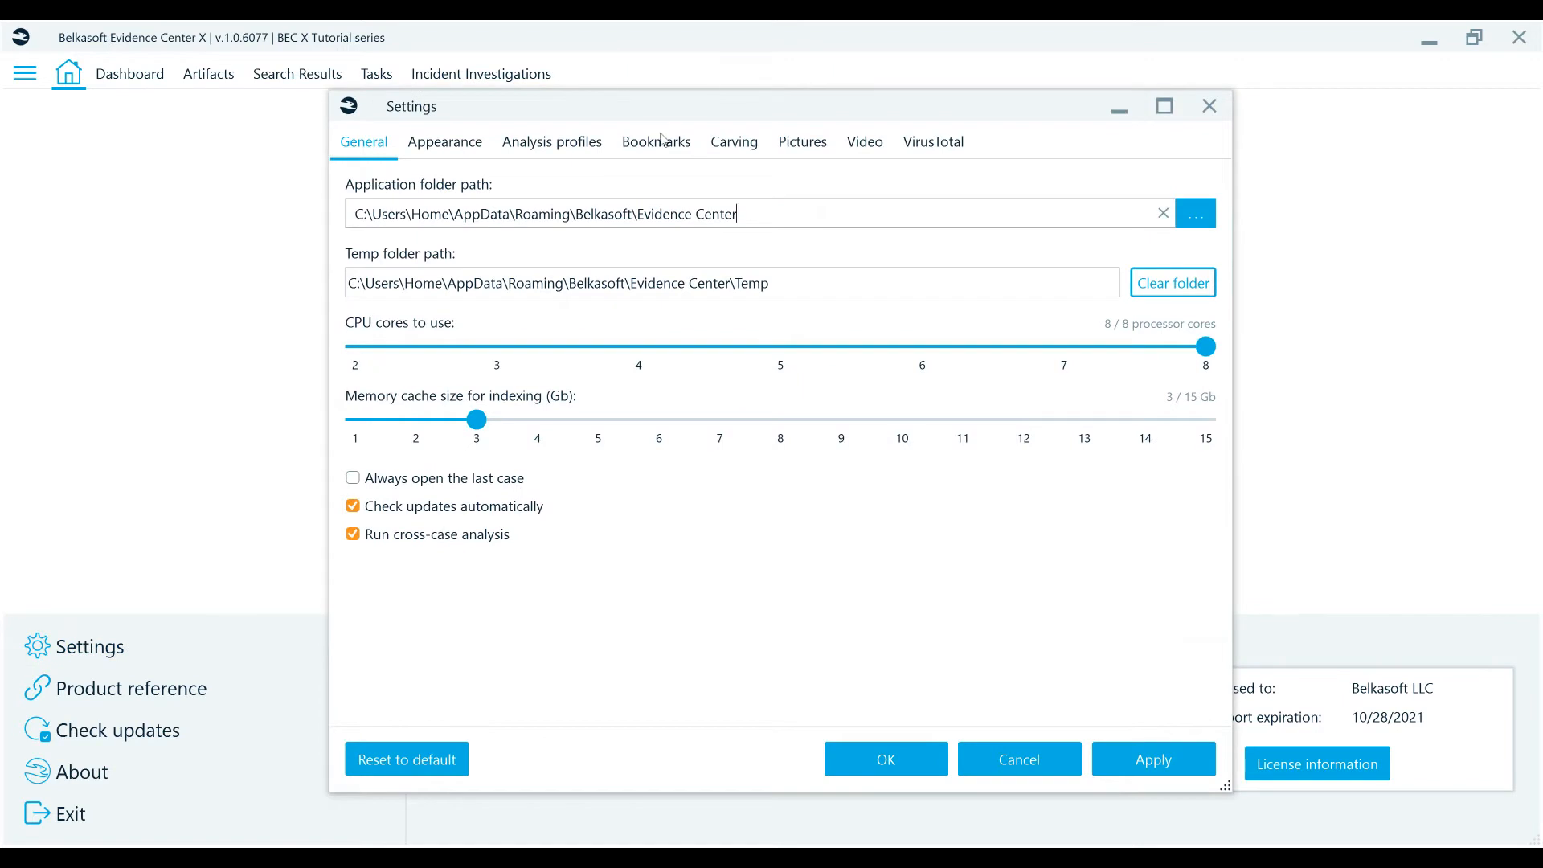
left_click(655, 142)
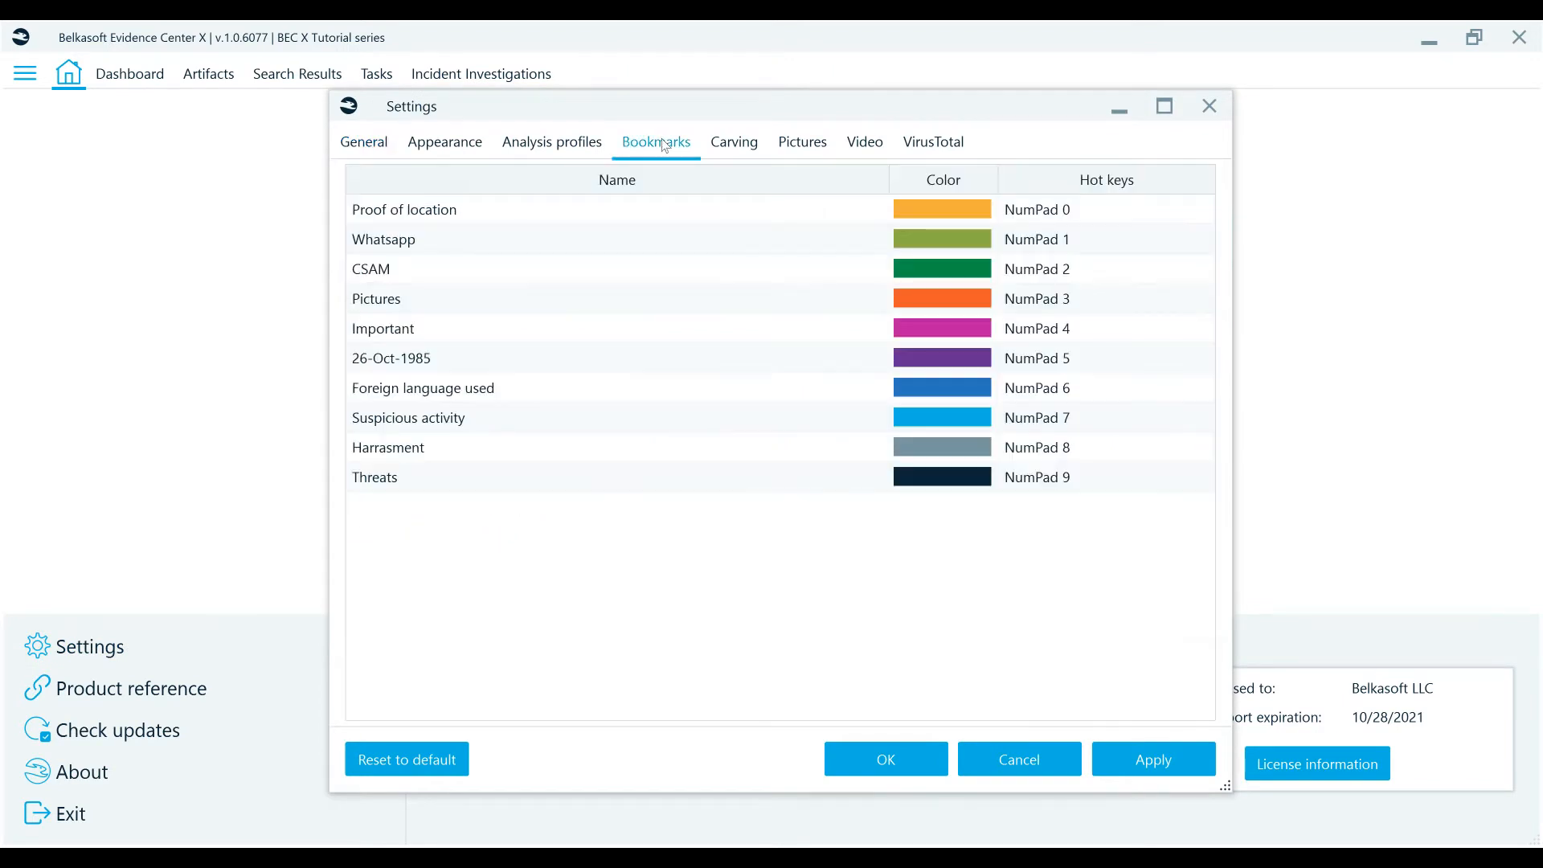
left_click(436, 447)
left_click(439, 450)
type("T")
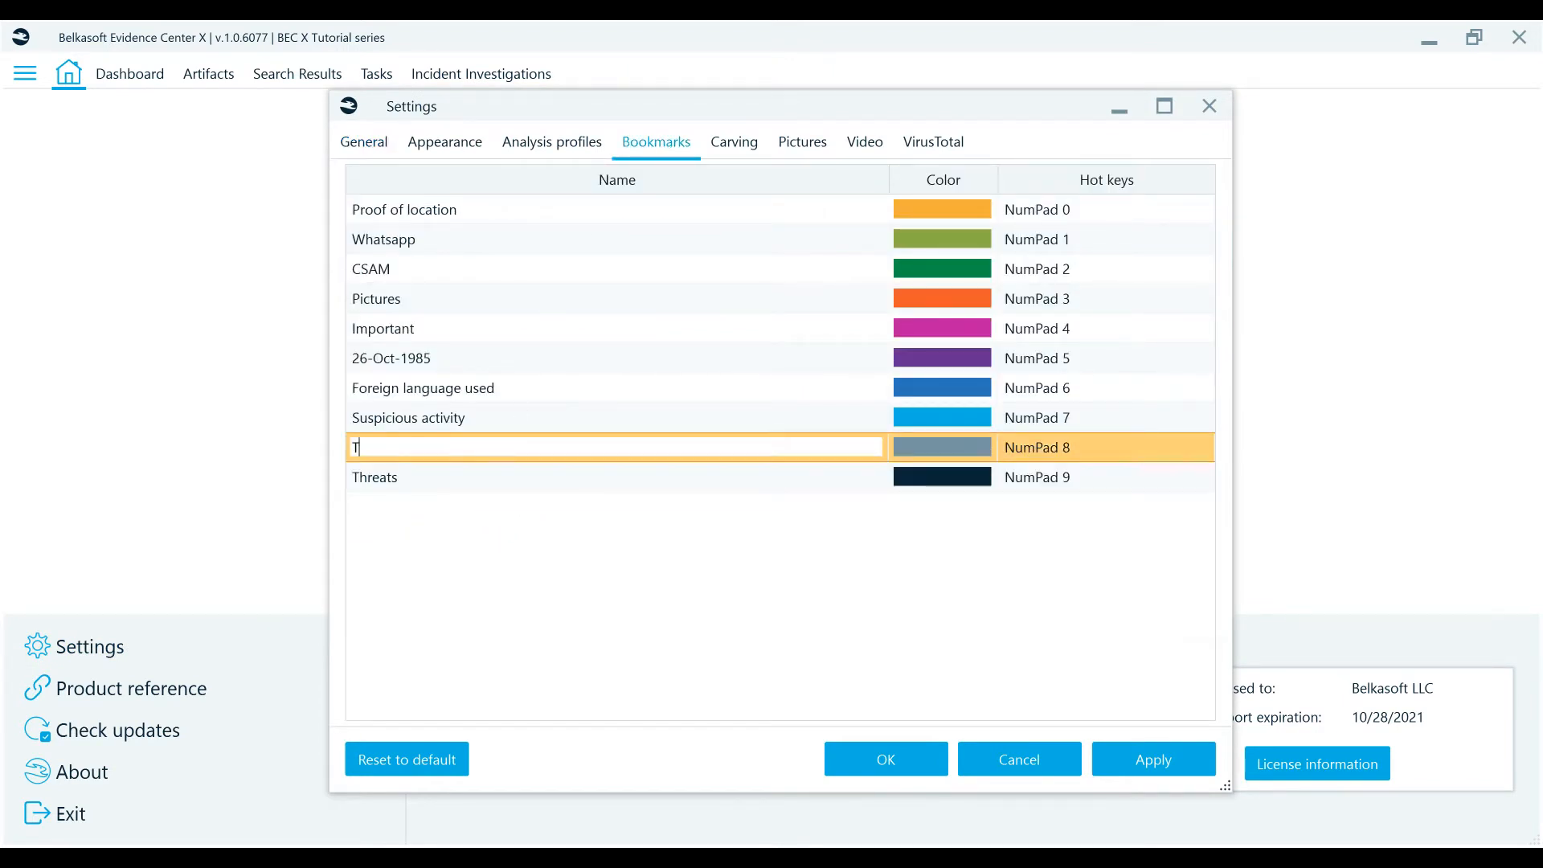
type("utorials")
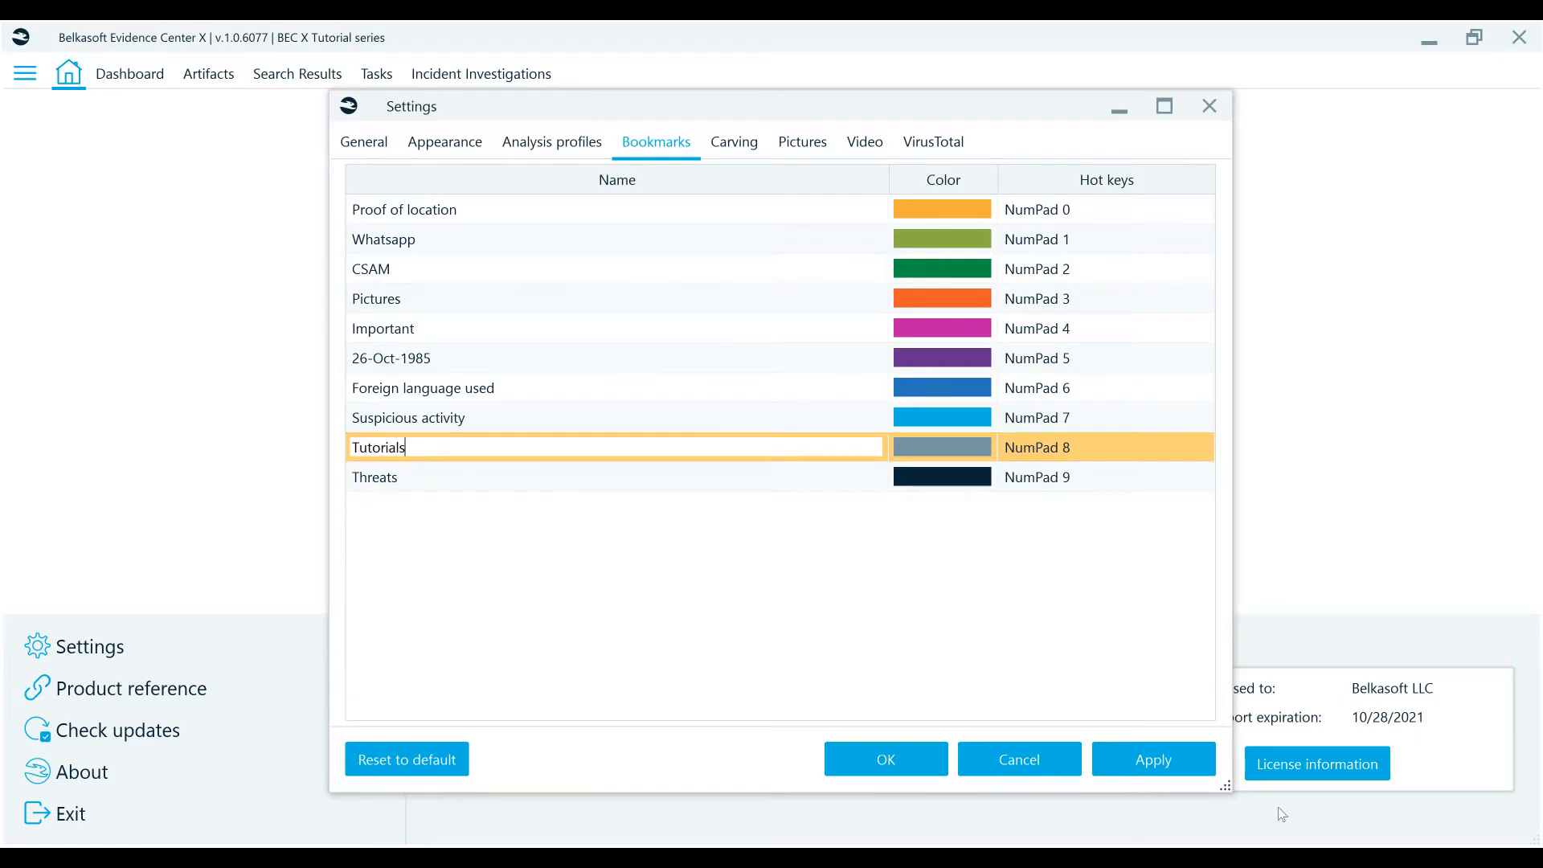
left_click(1151, 777)
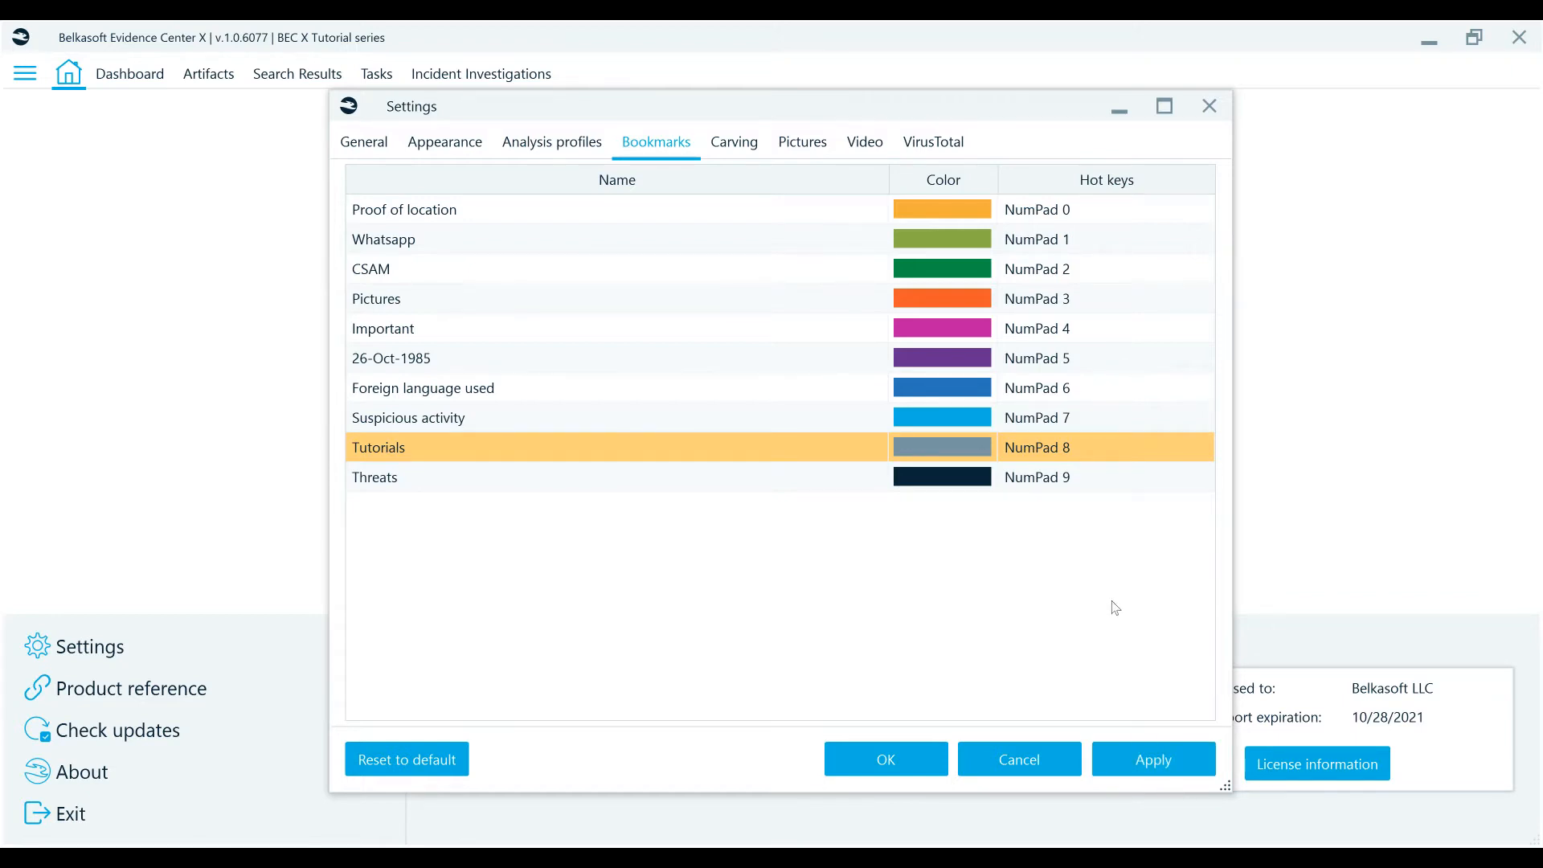
left_click(914, 754)
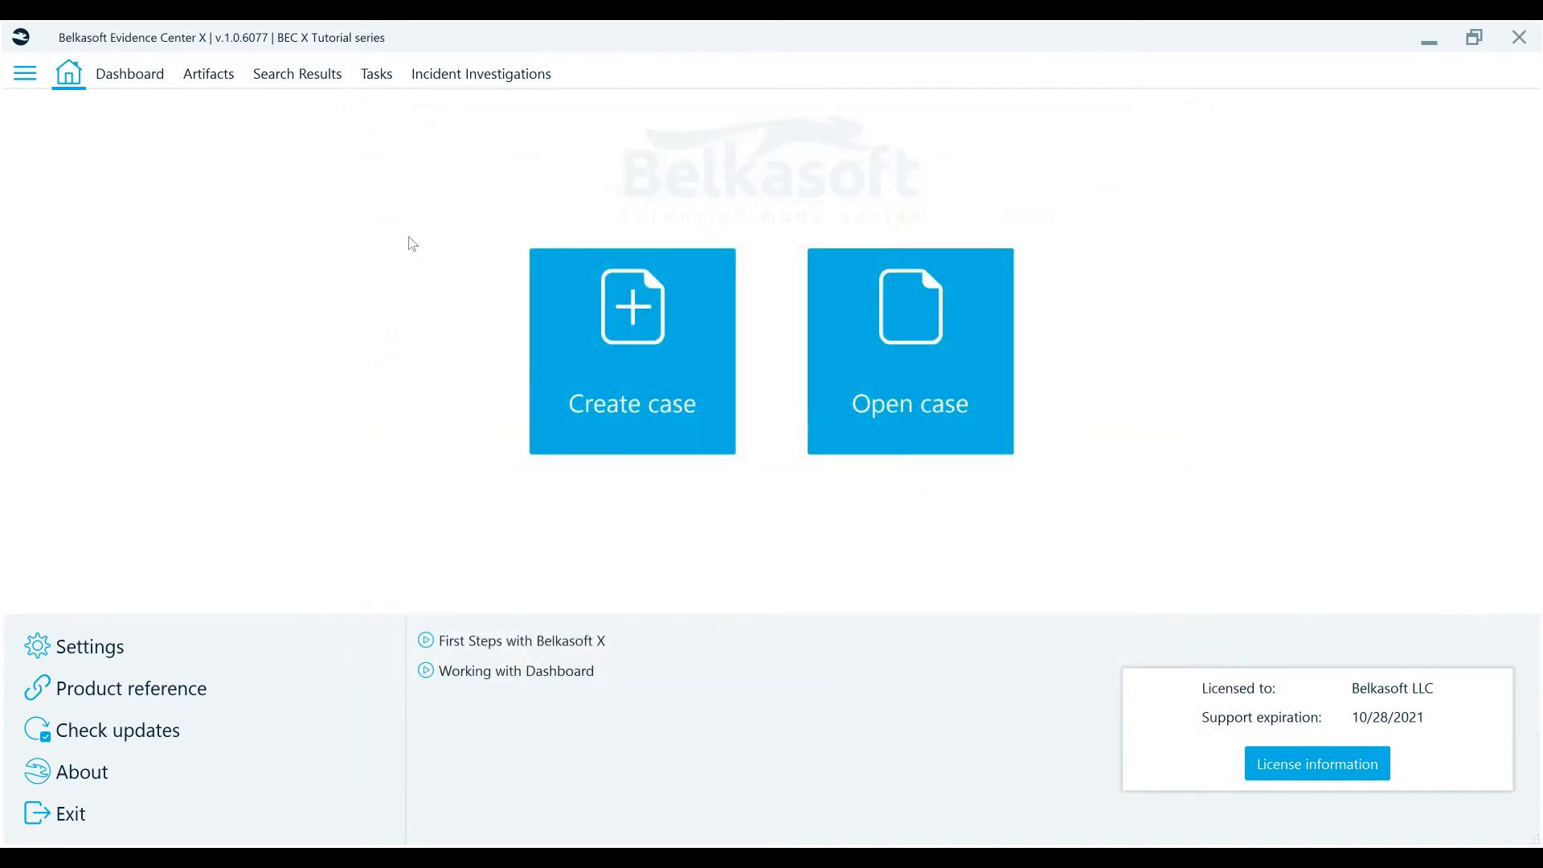
- Check two WhatsApp chat messages and bookmark them as a new bookmark named Moriarty in the Whatsapp category
left_click(210, 74)
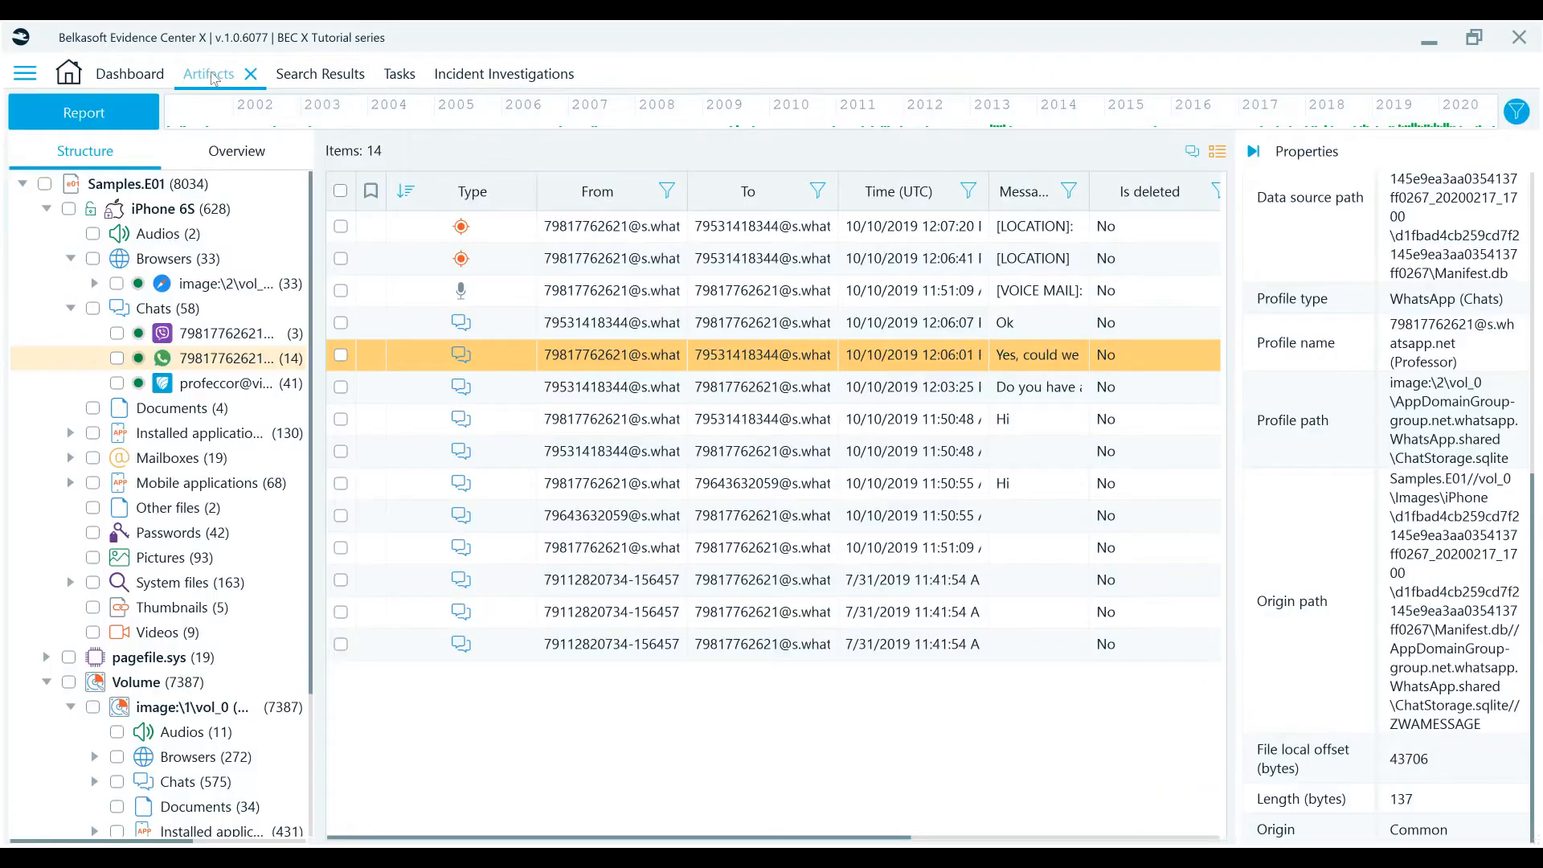
left_click(341, 359)
left_click(342, 389)
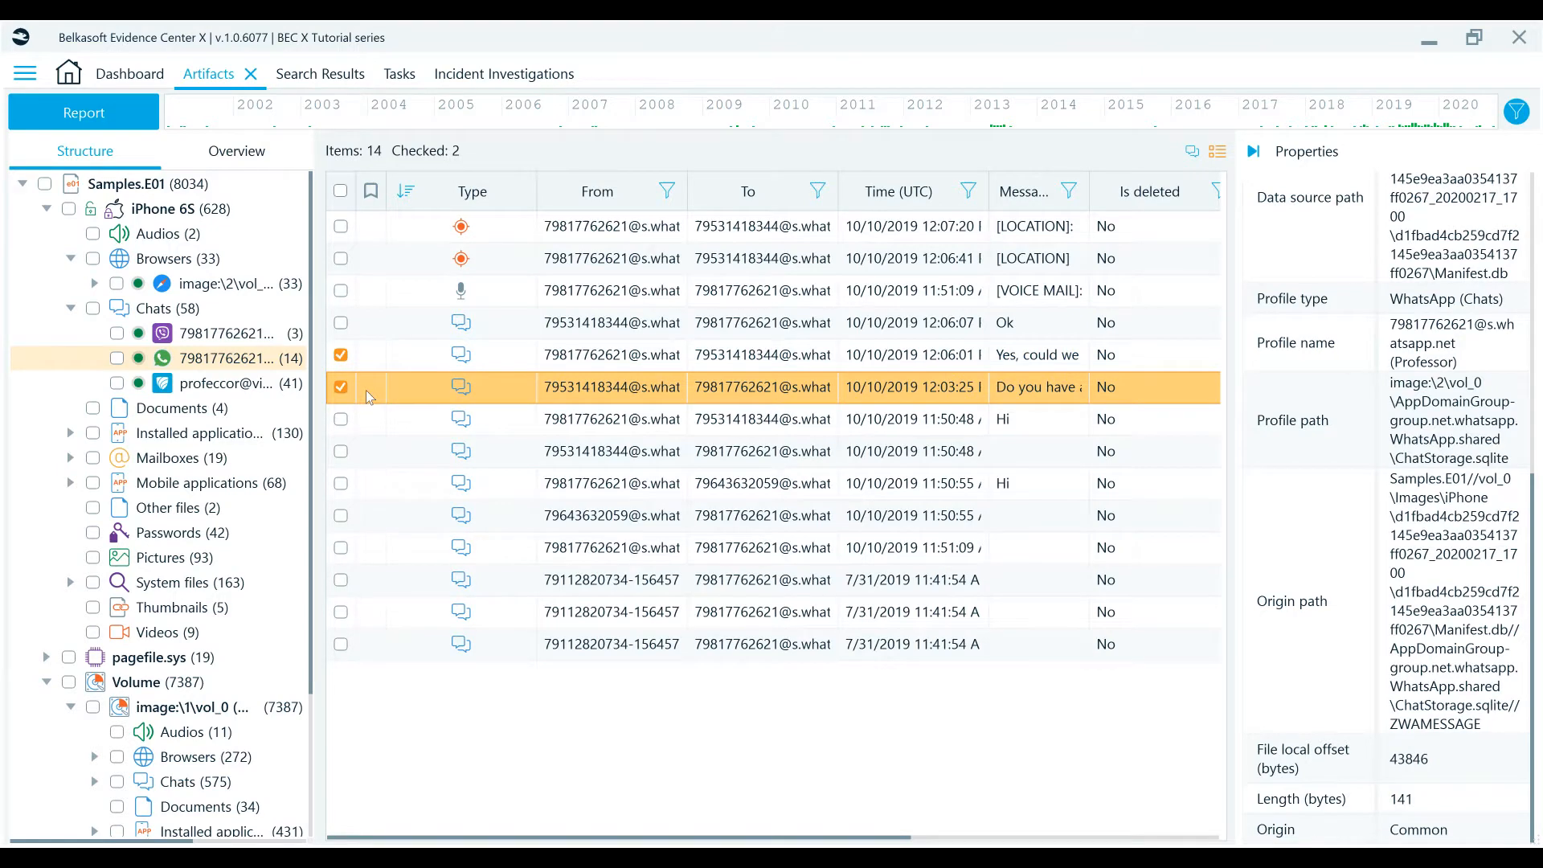
right_click(365, 389)
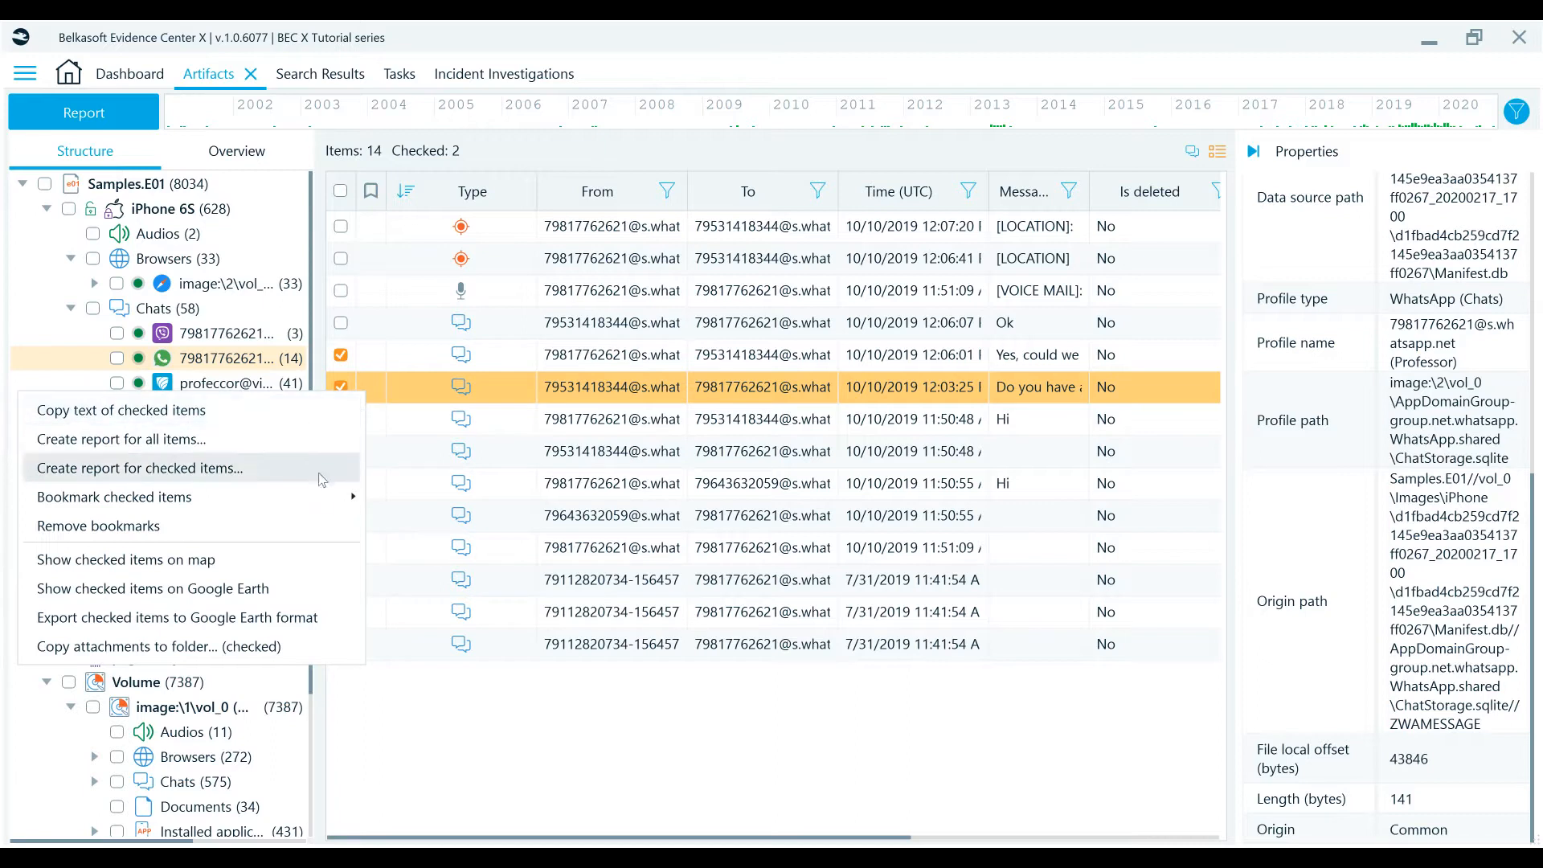
mouse_move(313, 501)
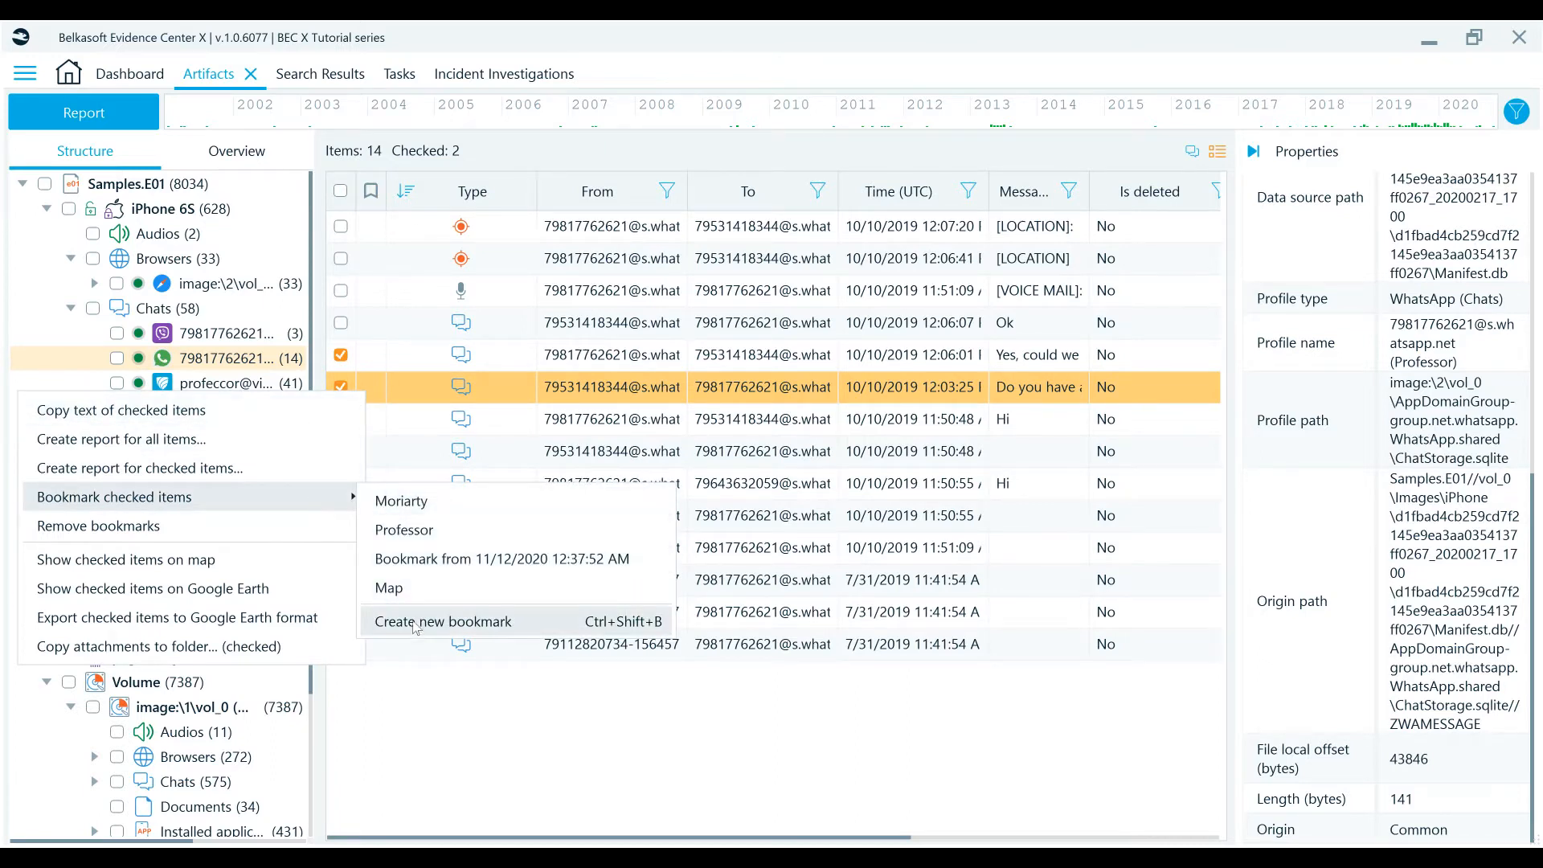
left_click(415, 623)
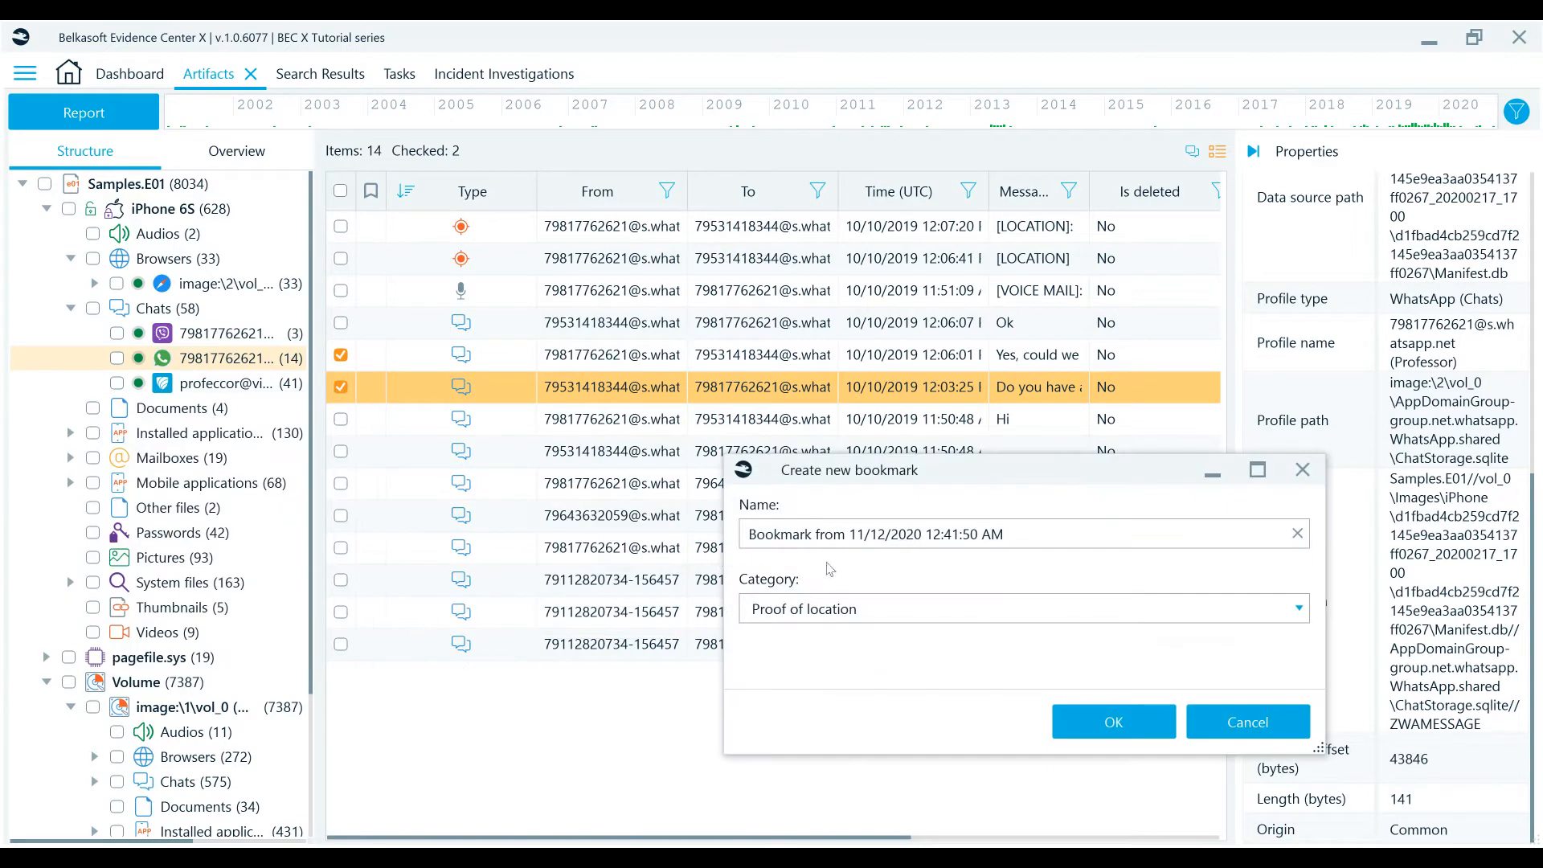
left_click_drag(1078, 533, 671, 537)
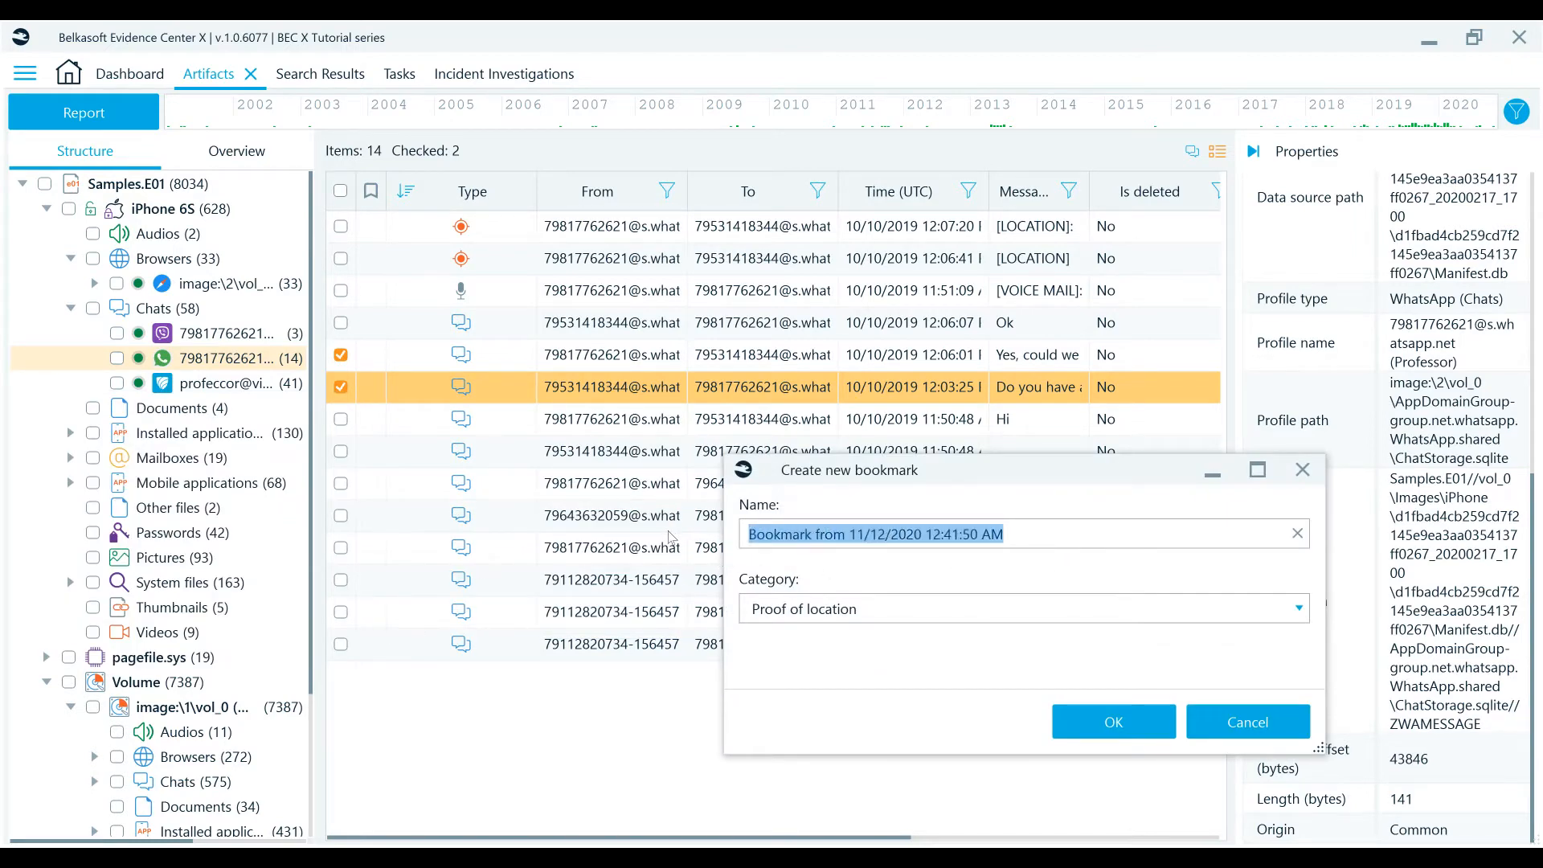
type("Moriar")
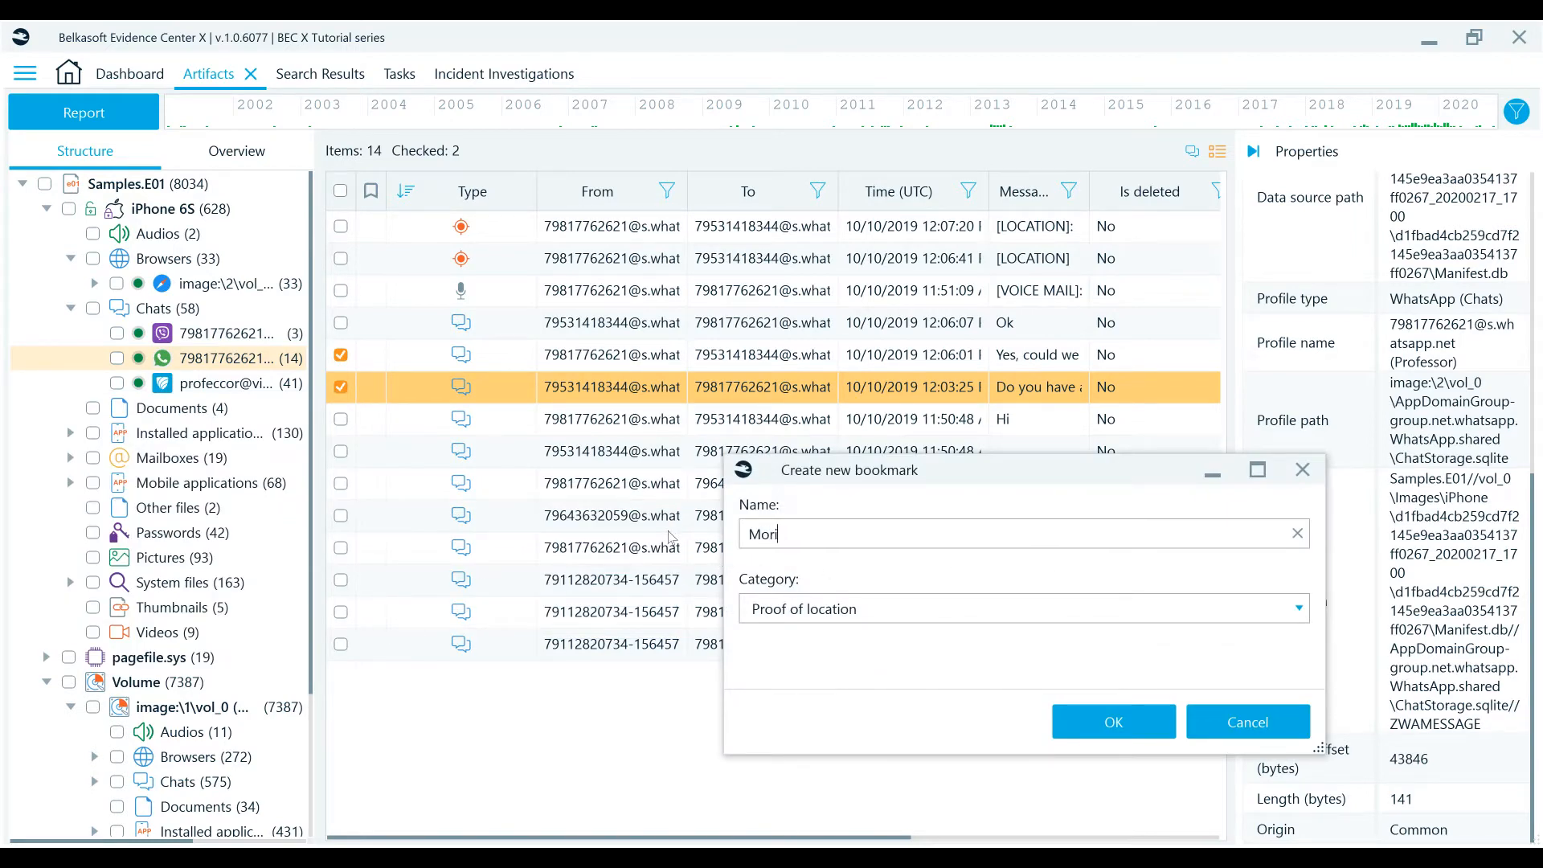
type("ty")
left_click(818, 609)
left_click(792, 360)
left_click(1112, 718)
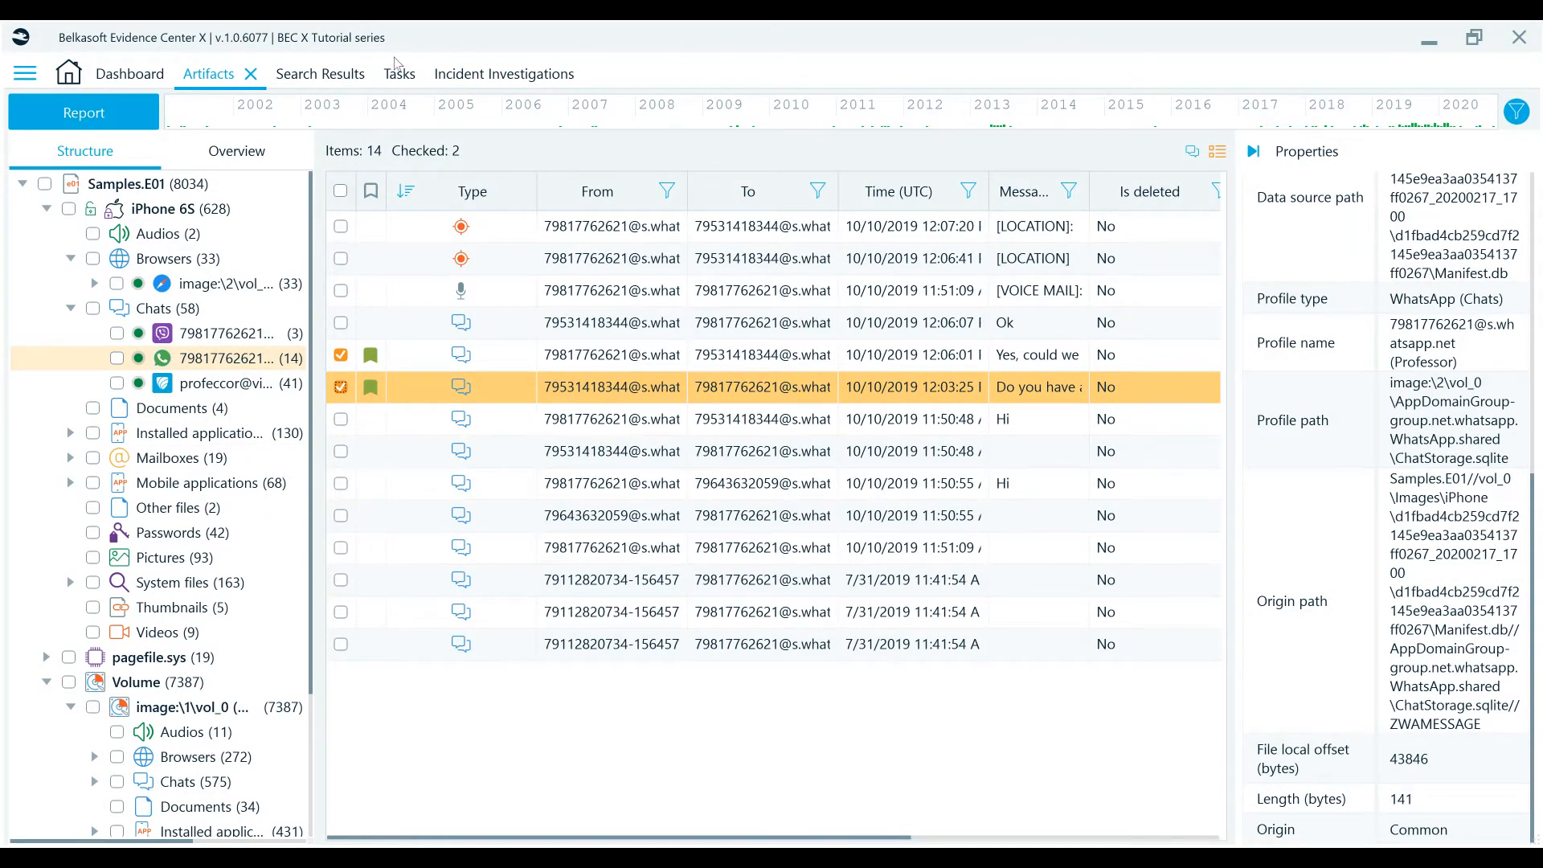
- Check the third message, "Hi", and quick-bookmark all three checked messages
left_click(341, 484)
right_click(374, 482)
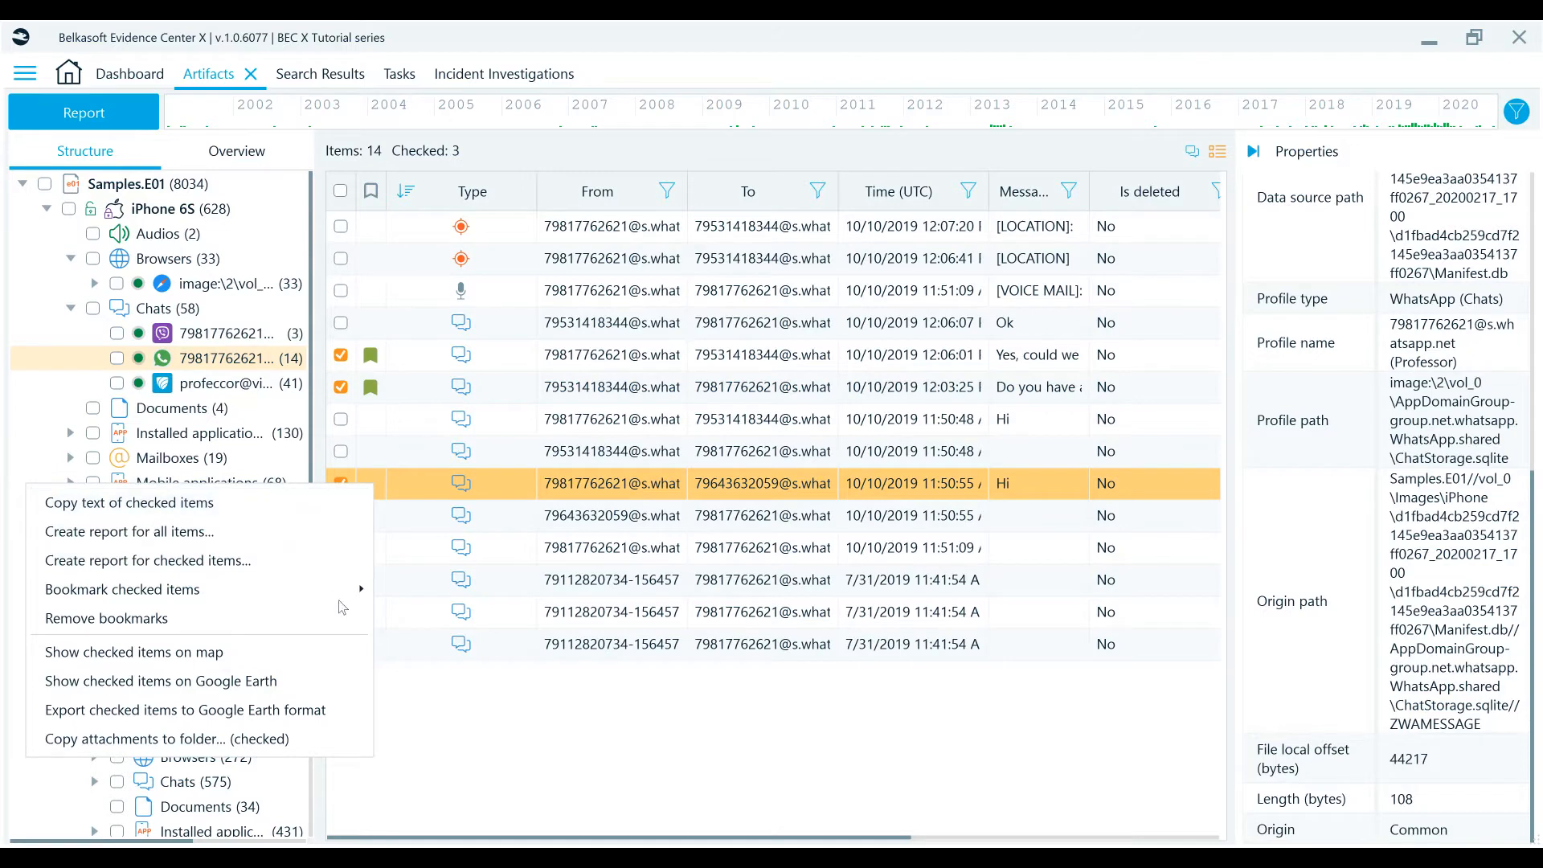
mouse_move(312, 582)
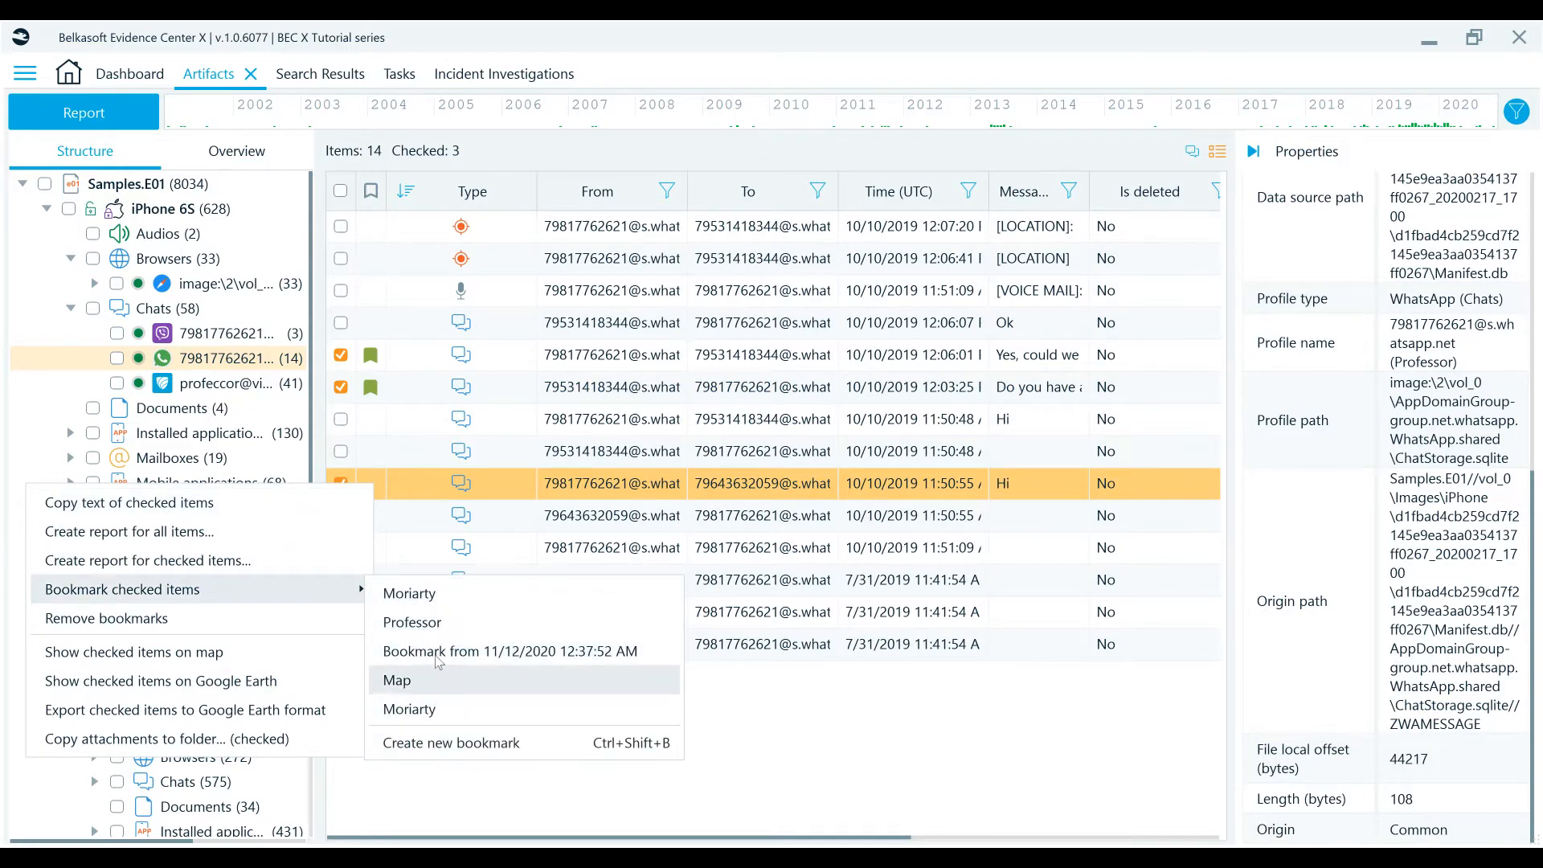
key("ctrl+b")
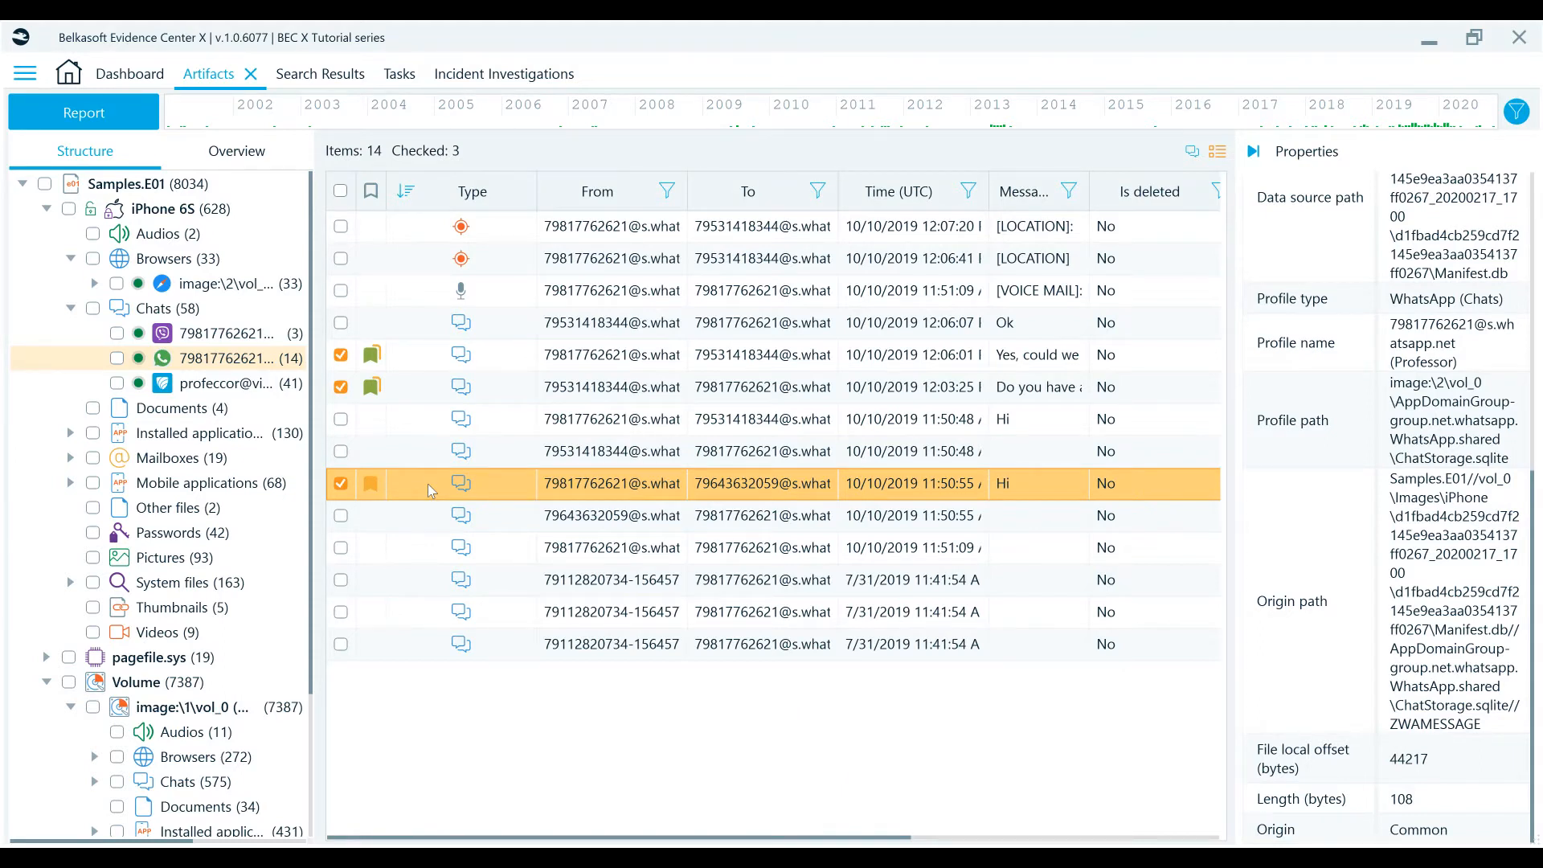
- Jump from the "Hi" message's bookmark icon to its bookmark in the Bookmarks view
left_click(374, 557)
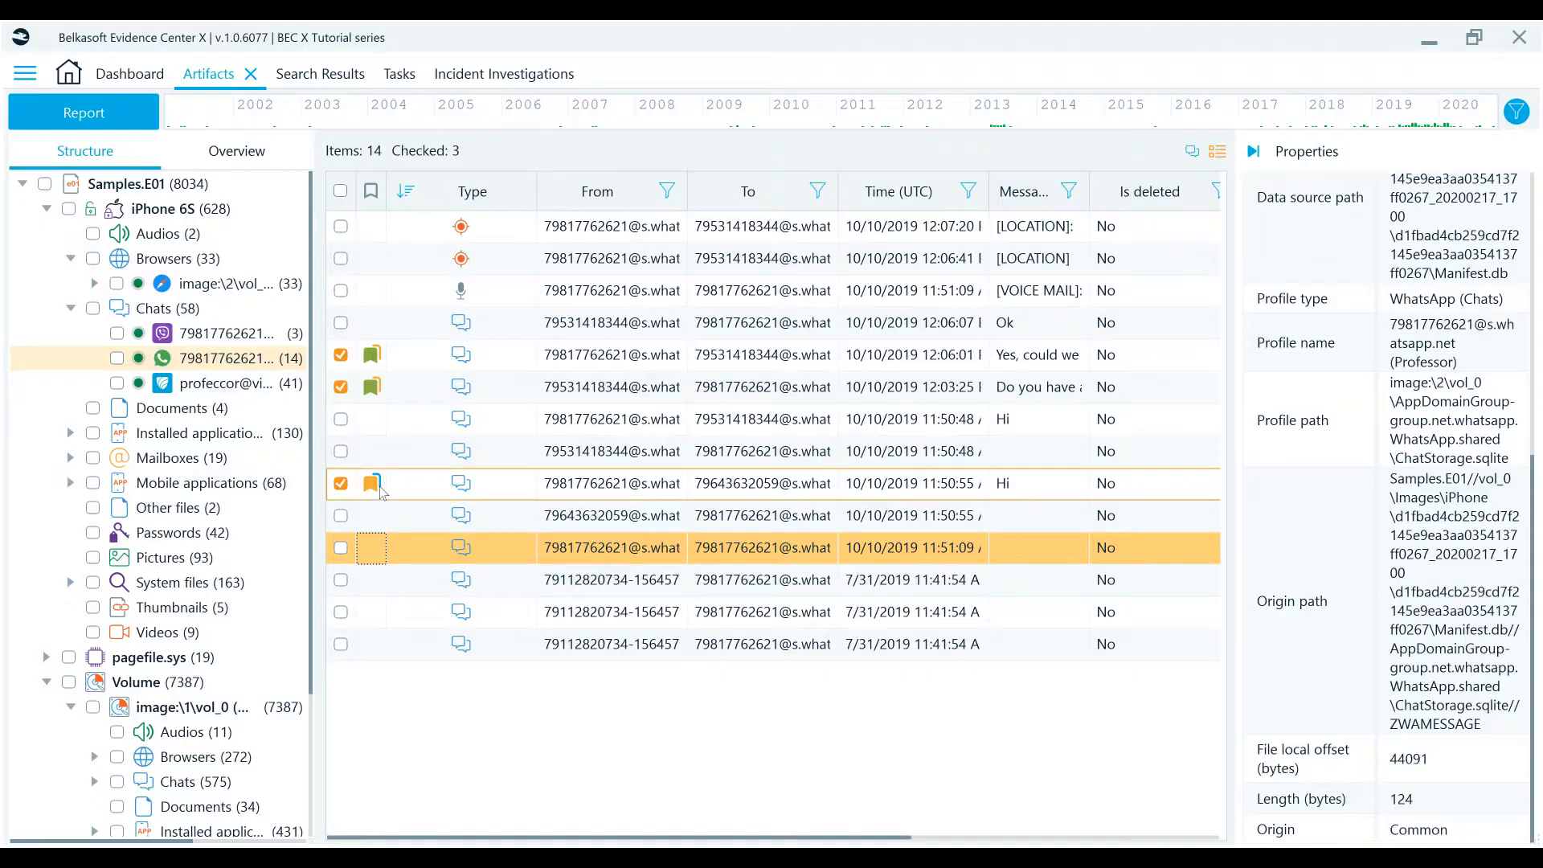
left_click(370, 487)
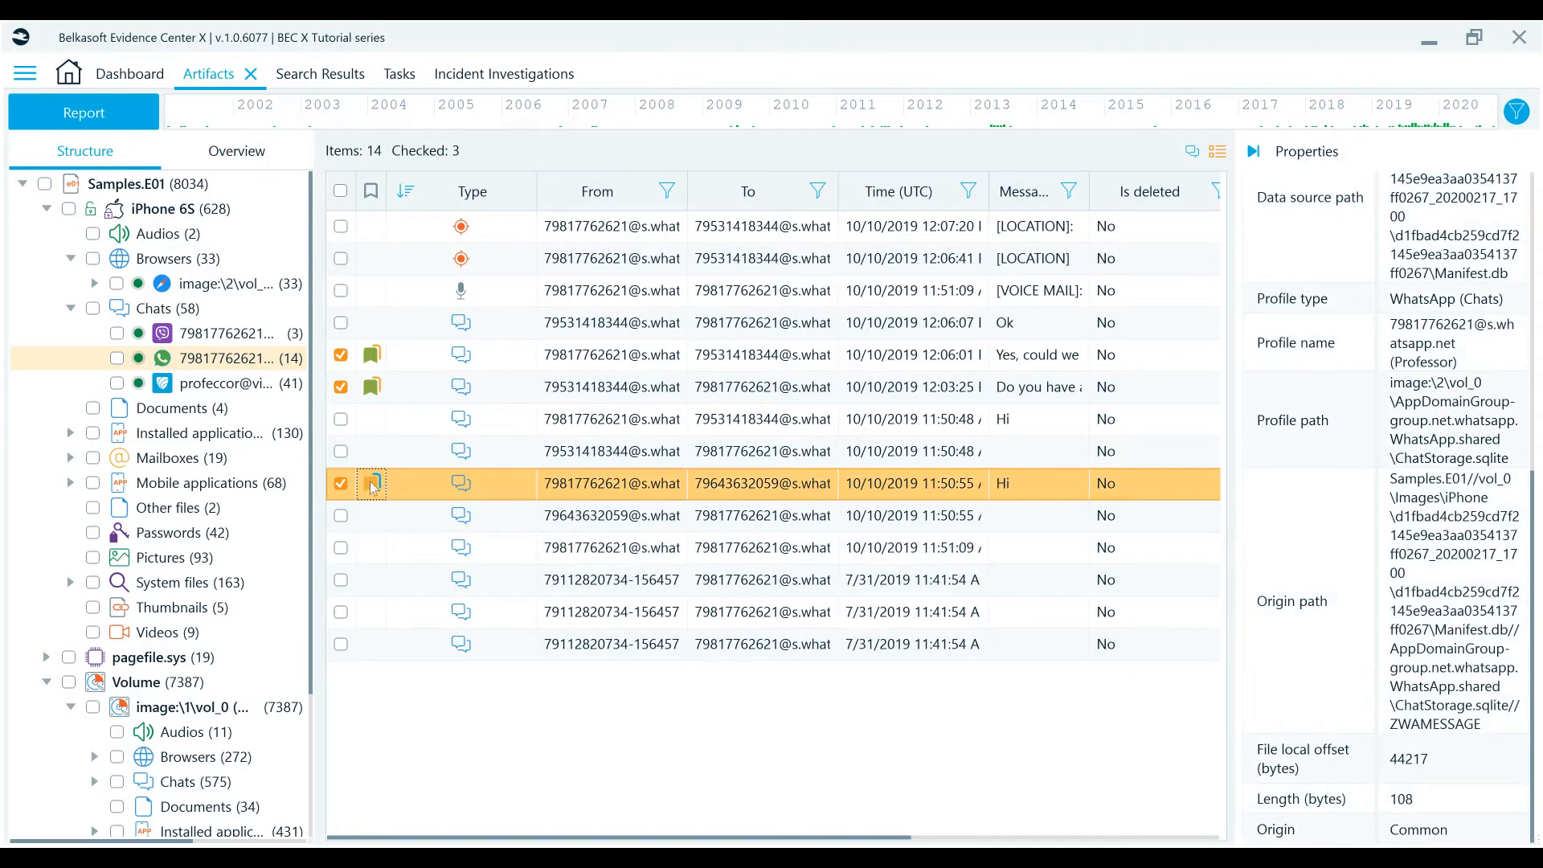
right_click(371, 487)
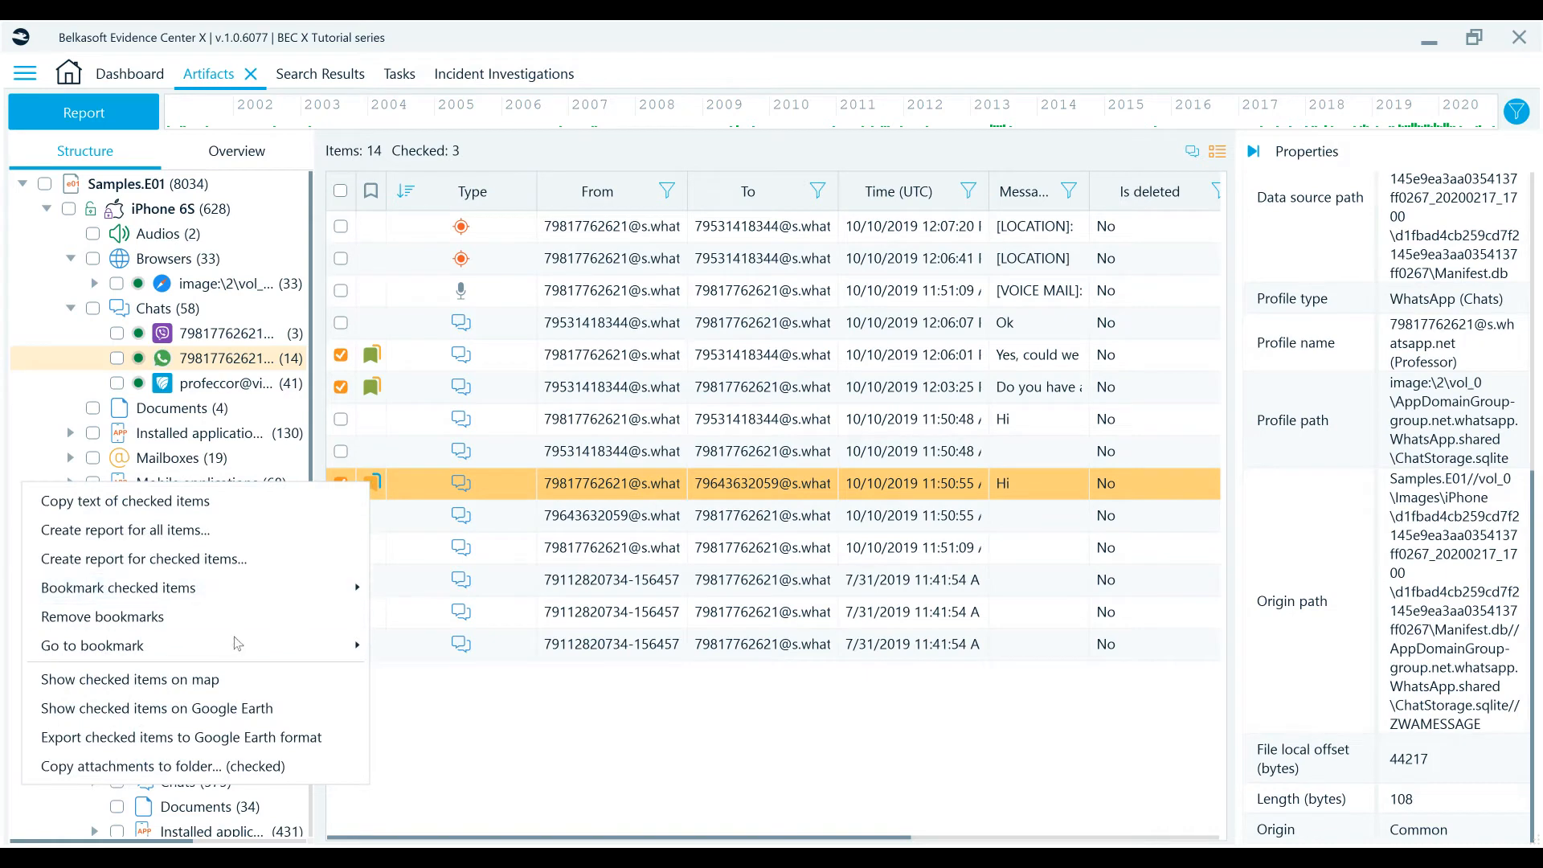
mouse_move(233, 646)
left_click(417, 639)
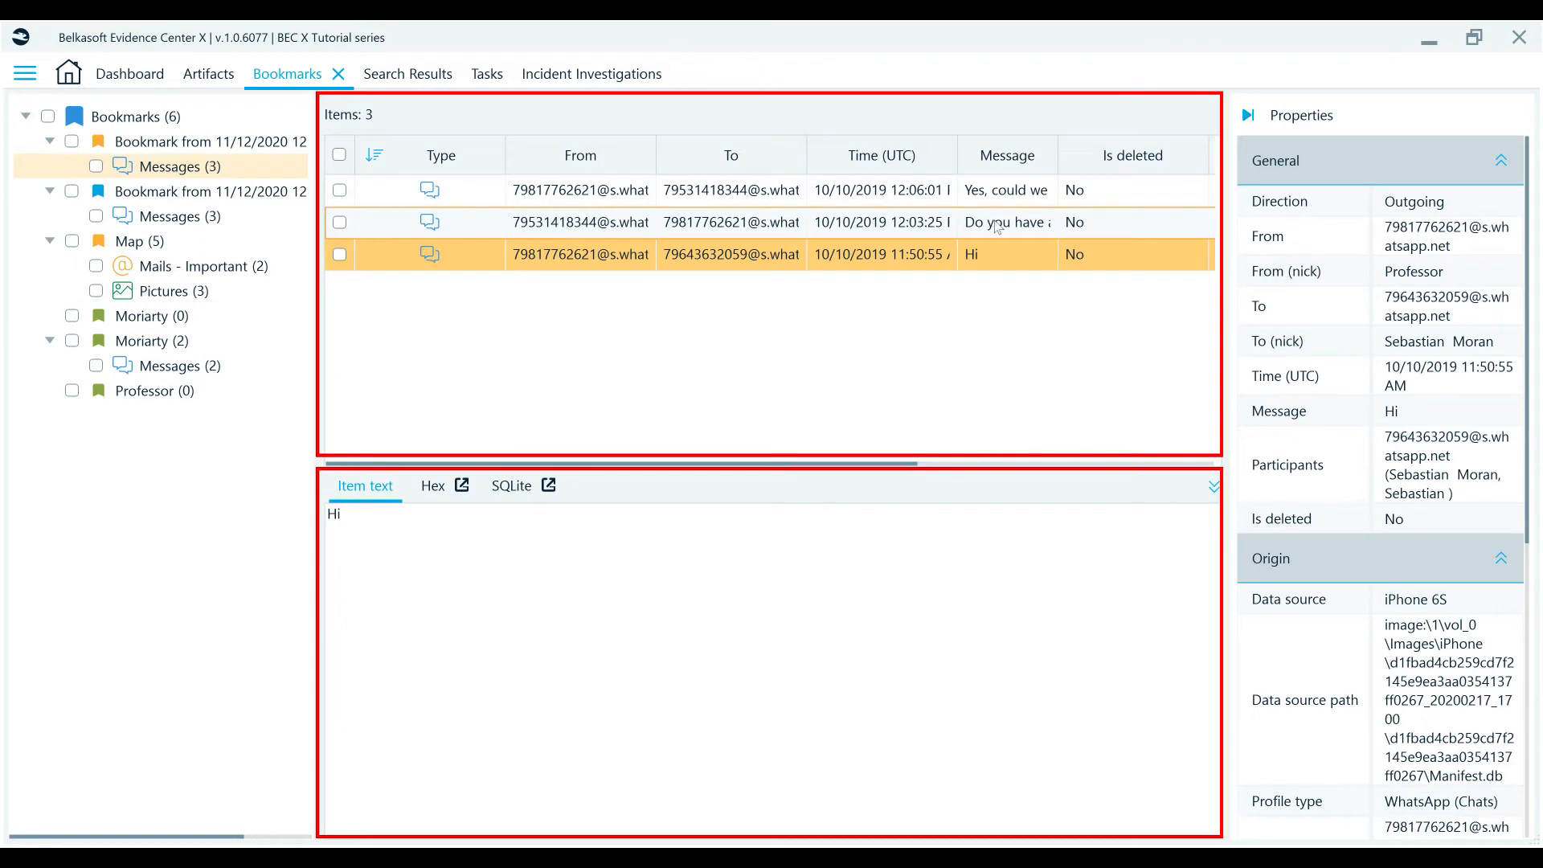
- Examine the bookmarked messages' SQLite data and the pictures and important mails in the Map bookmark
left_click(514, 485)
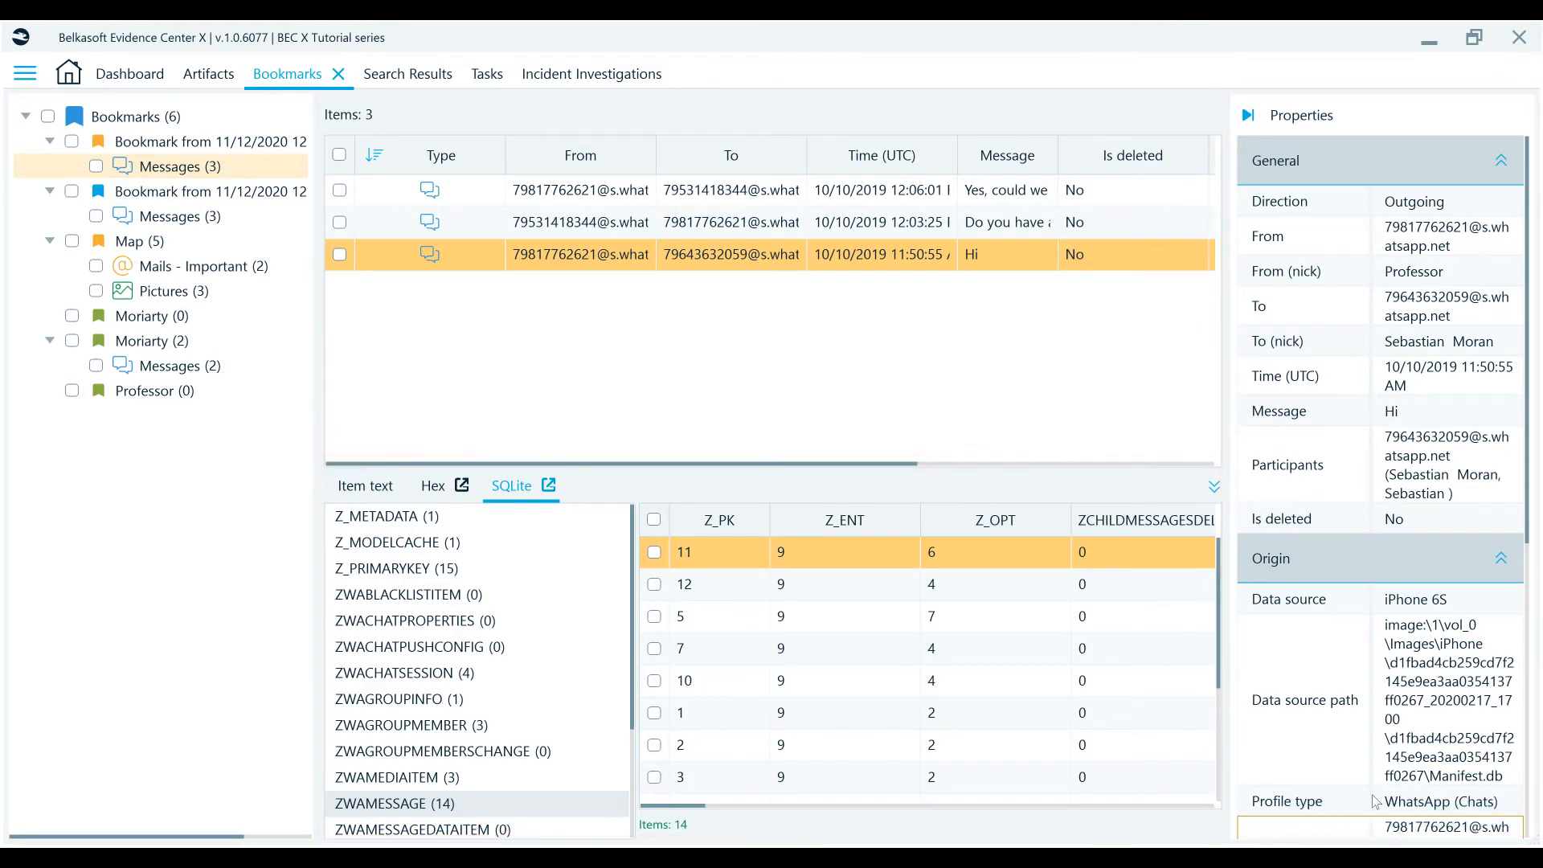
left_click(170, 299)
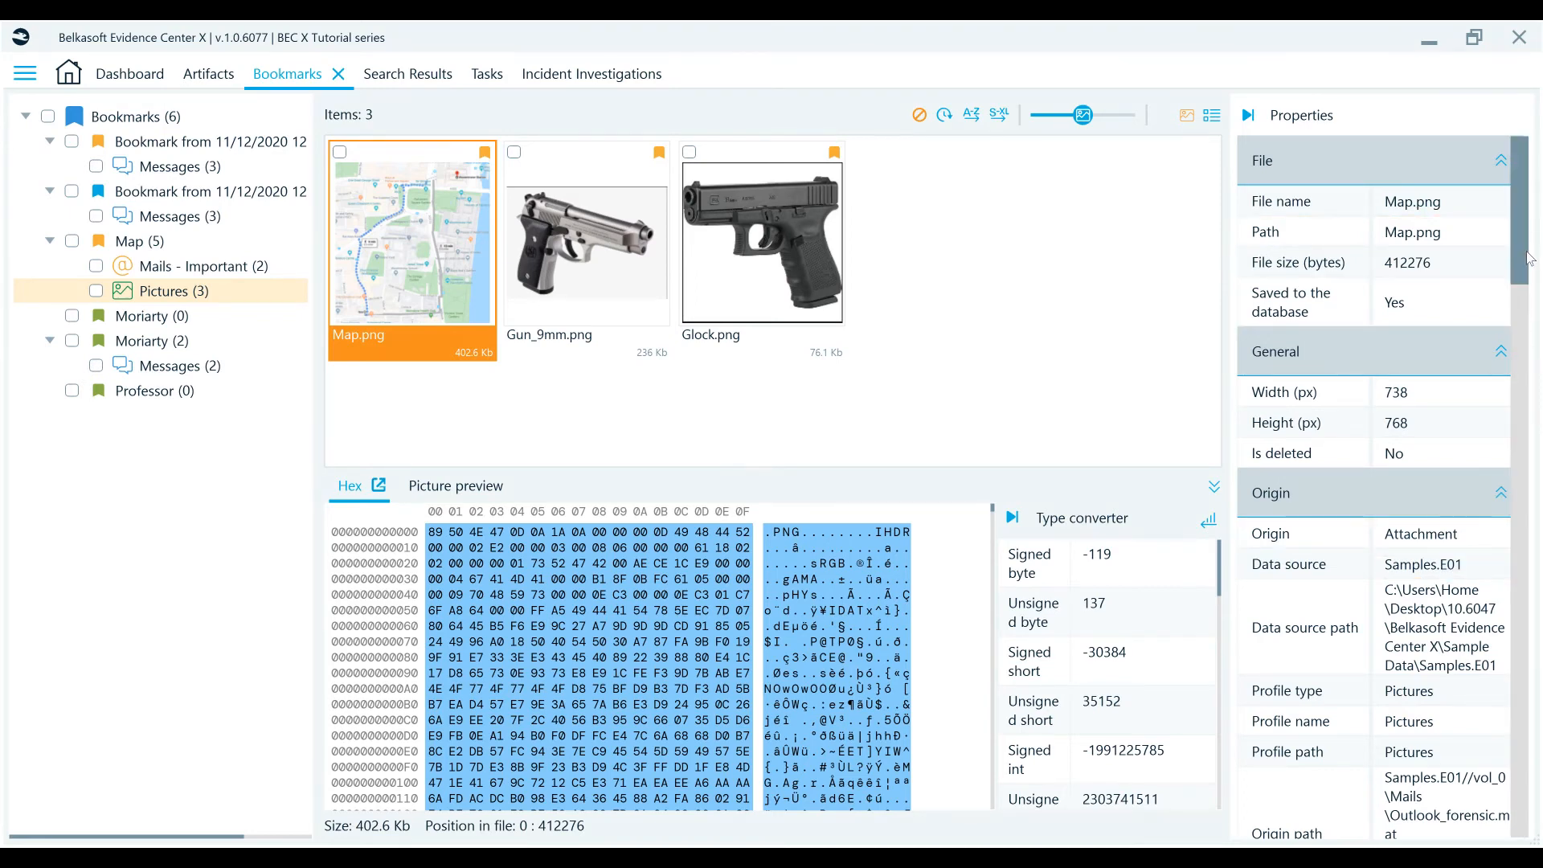
left_click_drag(1529, 257, 1541, 307)
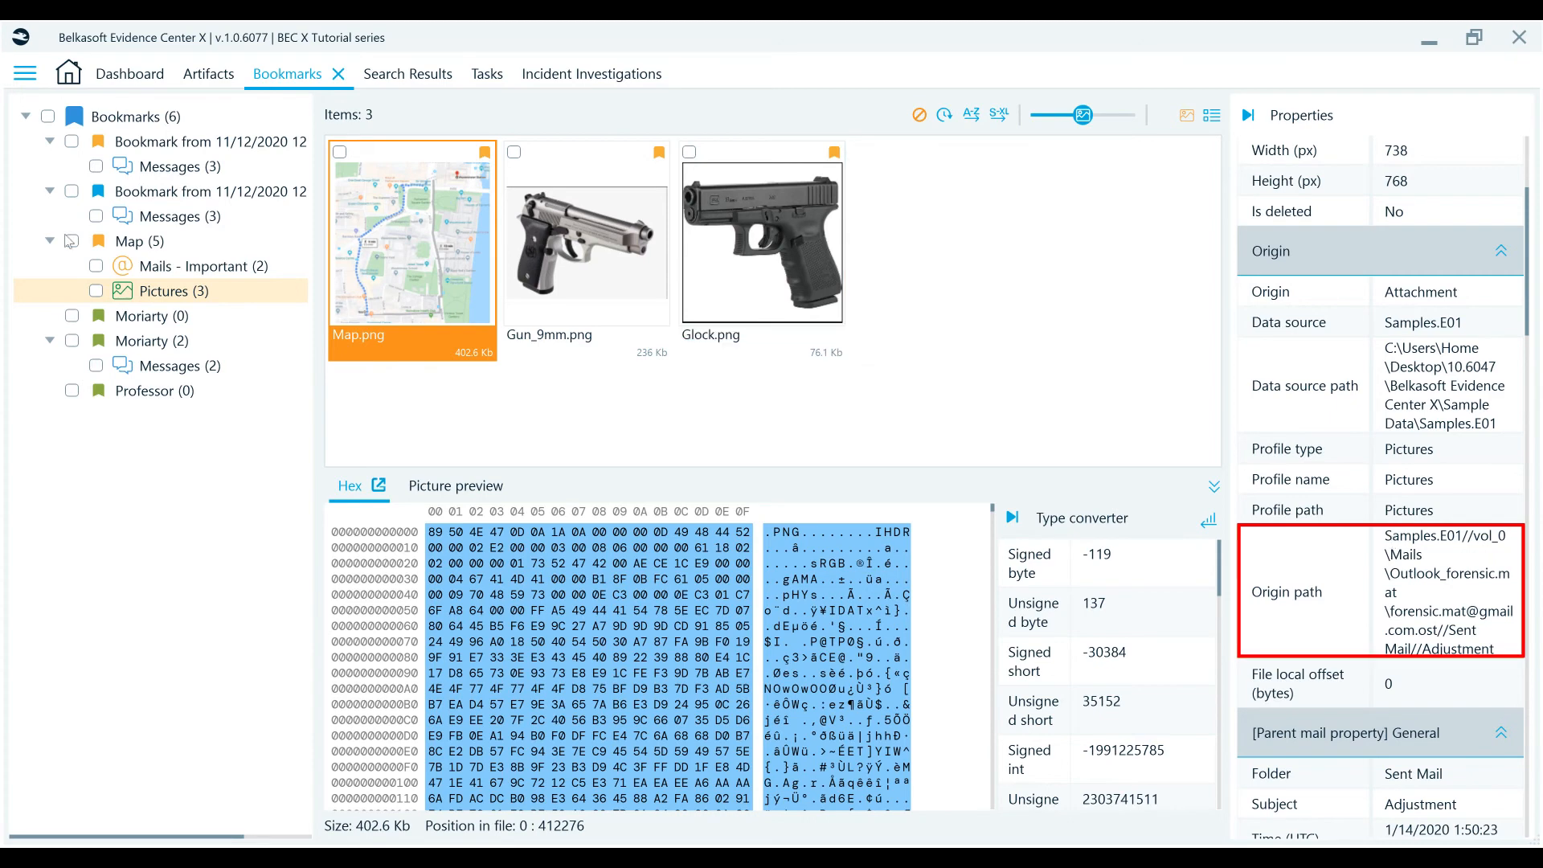
left_click(133, 272)
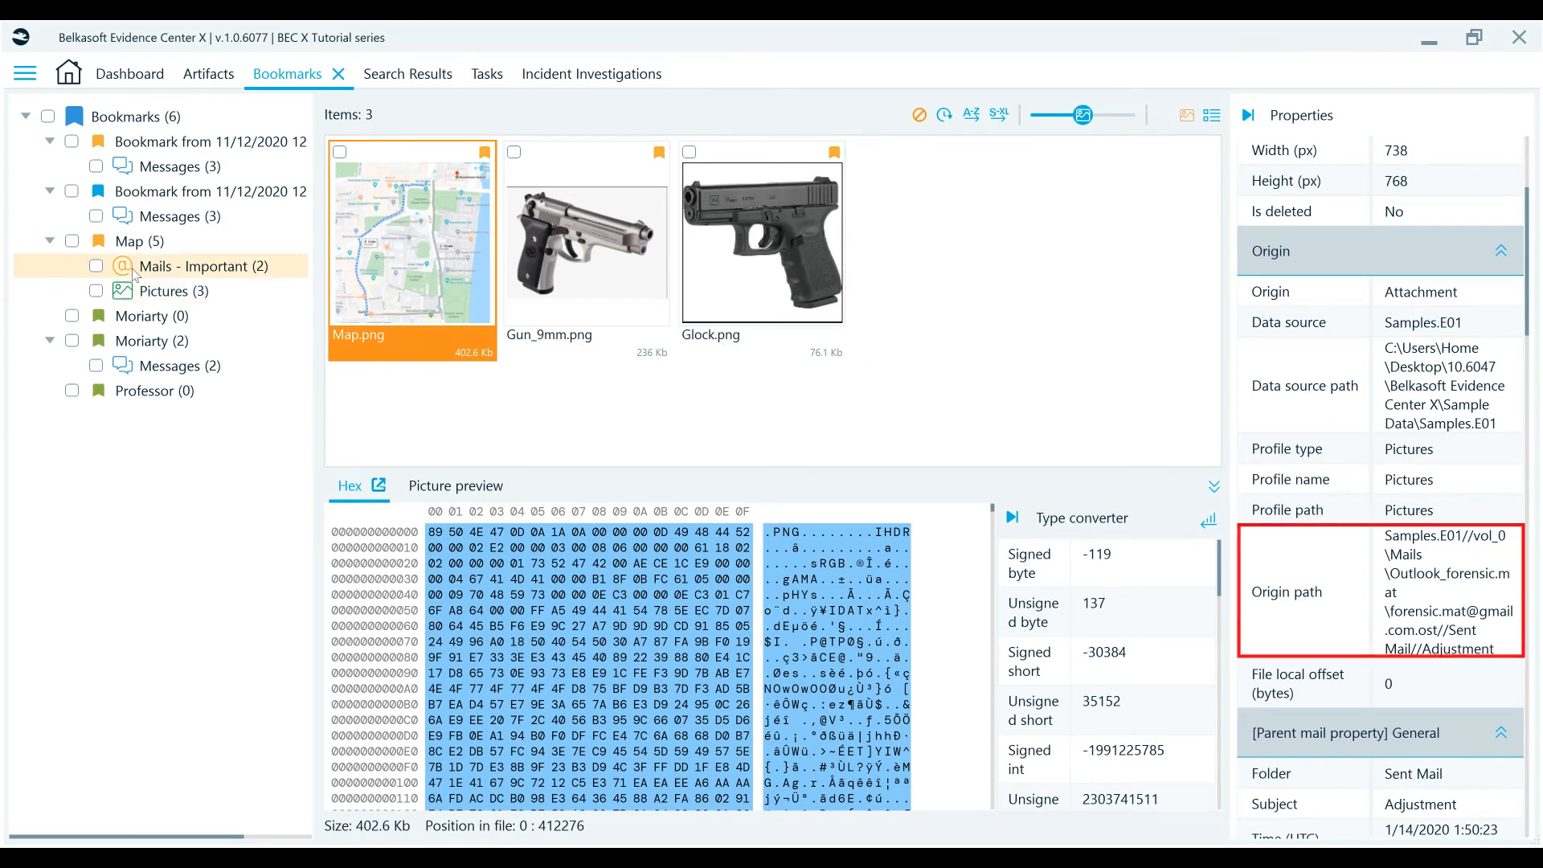
scroll(1294, 579, "down", 10)
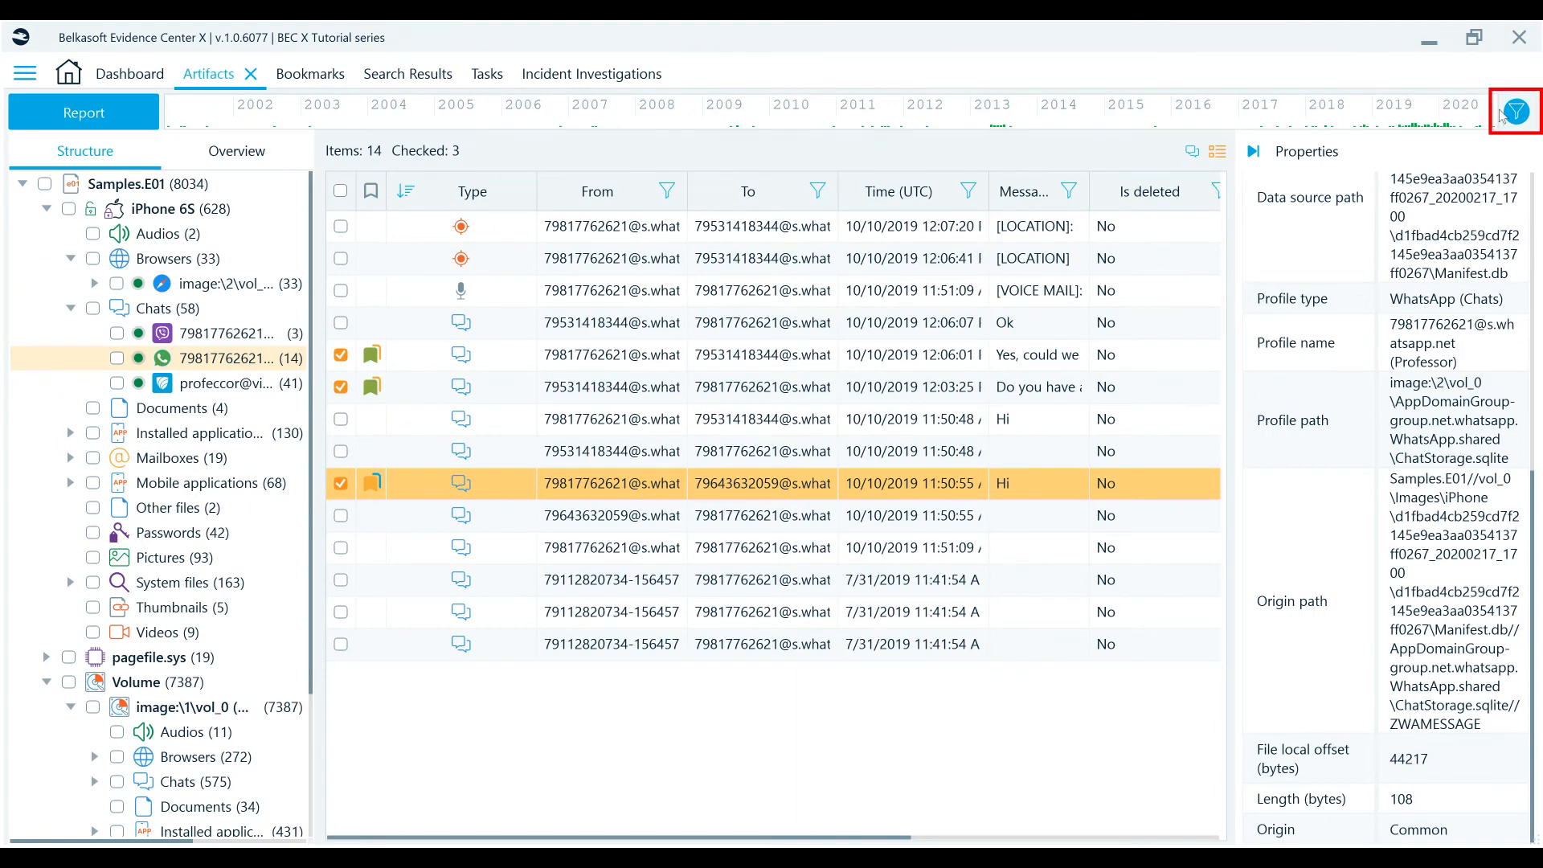
- Open the global artifact filter options and cancel them
left_click(1501, 115)
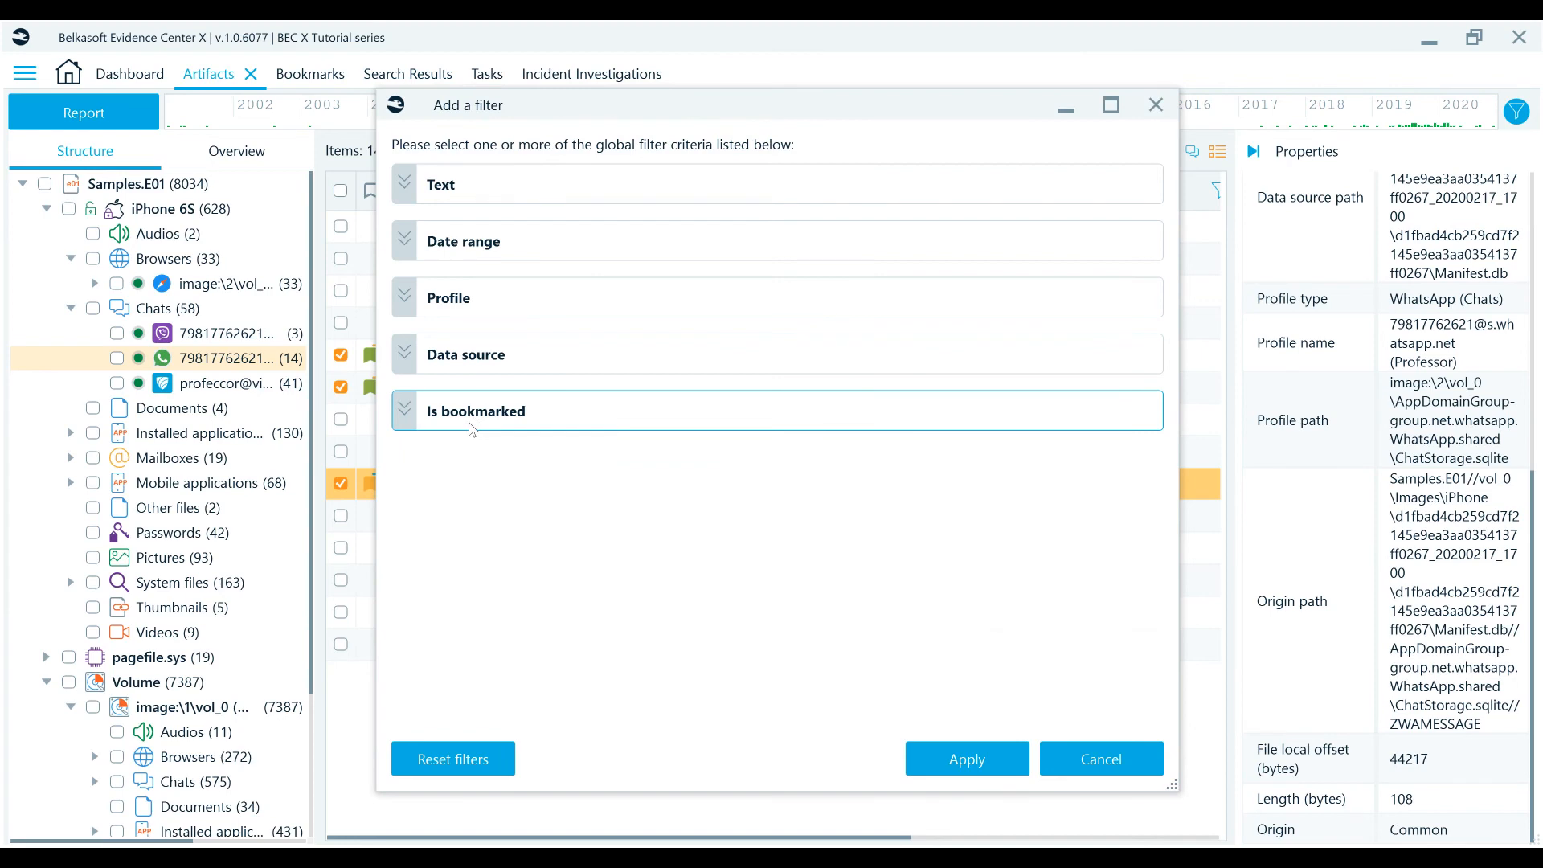
left_click(1089, 765)
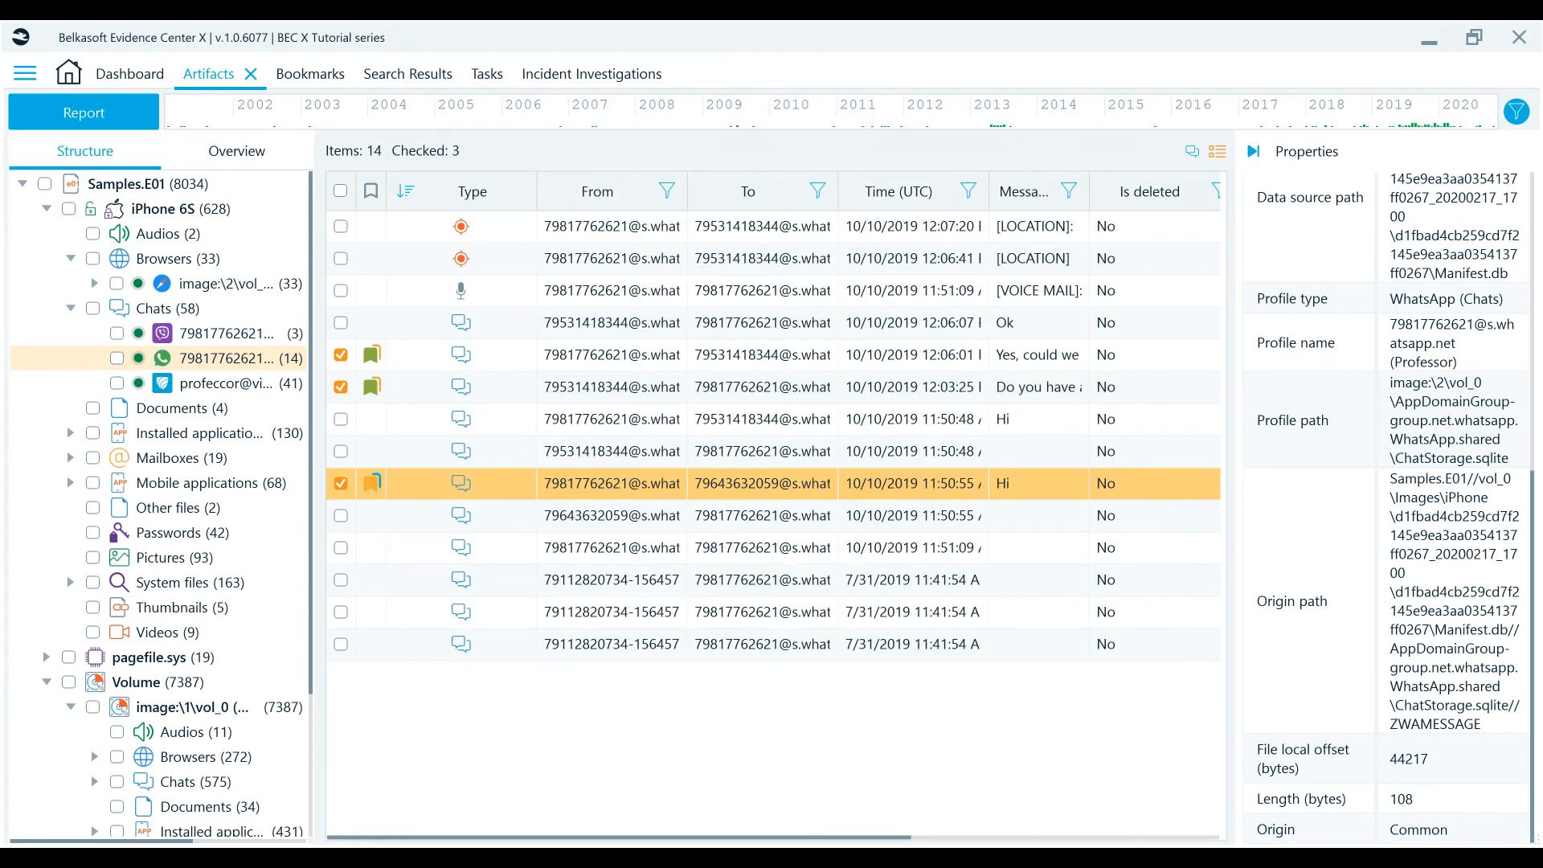